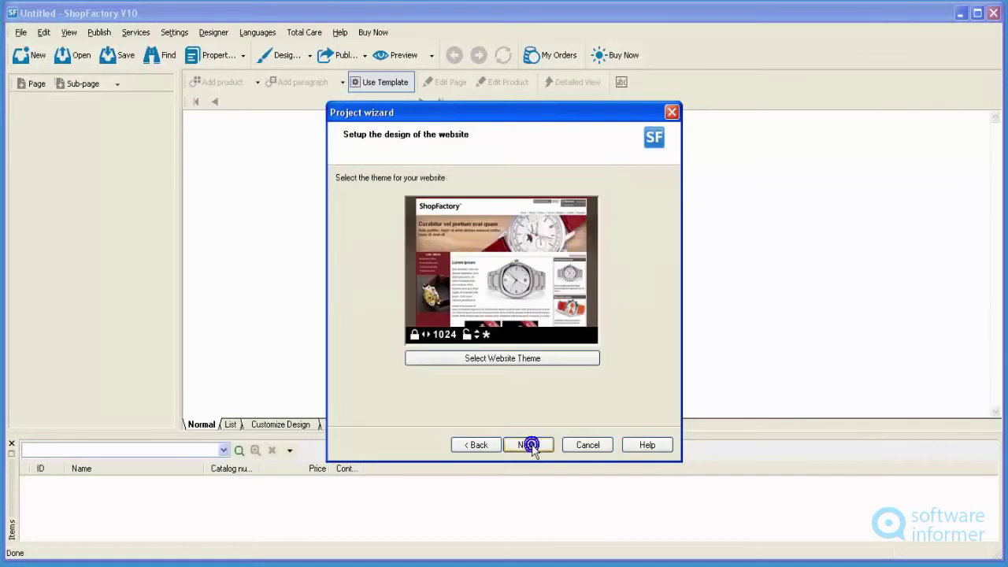
Choose 9-AAH-AA as the website theme and continue to the company details
{"action": "left_click", "coordinate": [512, 359]}
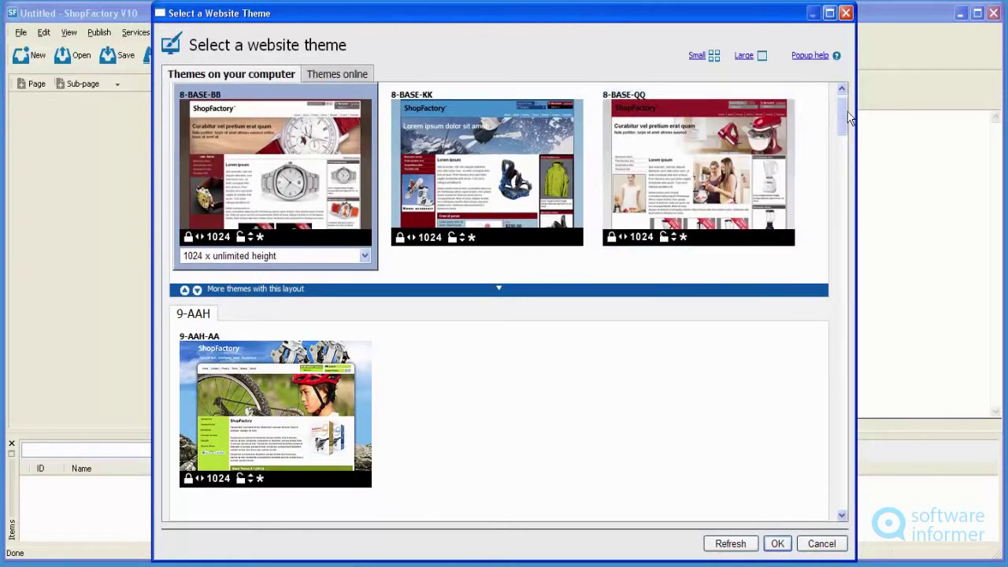
{"action": "left_click_drag", "start_coordinate": [714, 21], "coordinate": [726, 31]}
{"action": "mouse_move", "coordinate": [853, 129]}
{"action": "left_mouse_down"}
{"action": "mouse_move", "coordinate": [842, 218]}
{"action": "mouse_move", "coordinate": [870, 421]}
{"action": "mouse_move", "coordinate": [878, 300]}
{"action": "mouse_move", "coordinate": [853, 120]}
{"action": "left_mouse_up"}
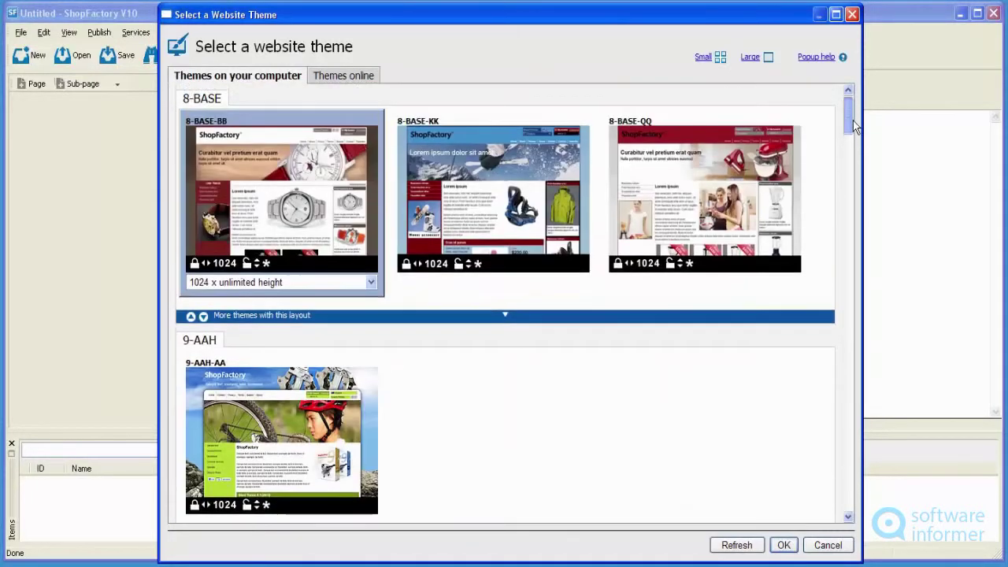
{"action": "left_click", "coordinate": [303, 446]}
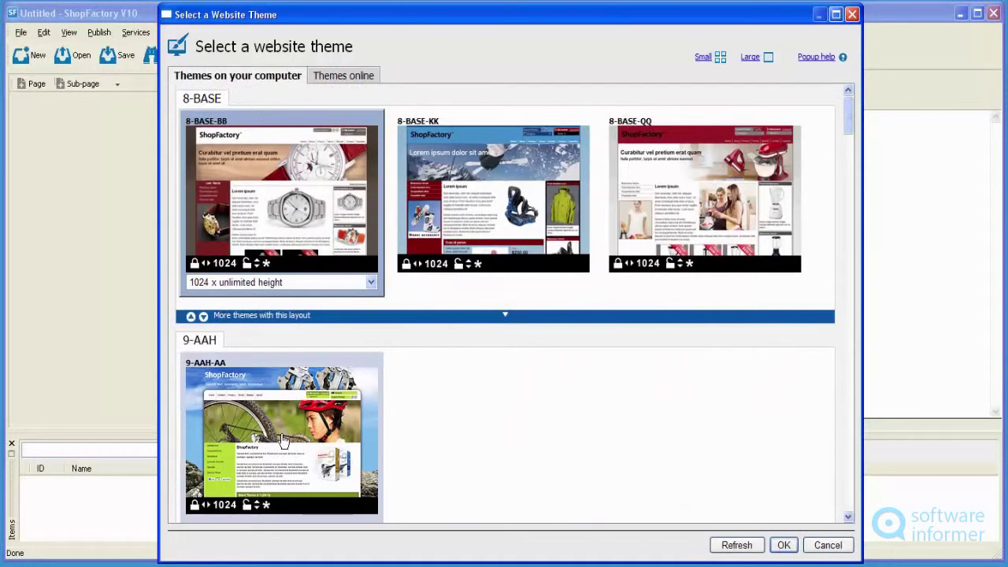
{"action": "left_click", "coordinate": [779, 551]}
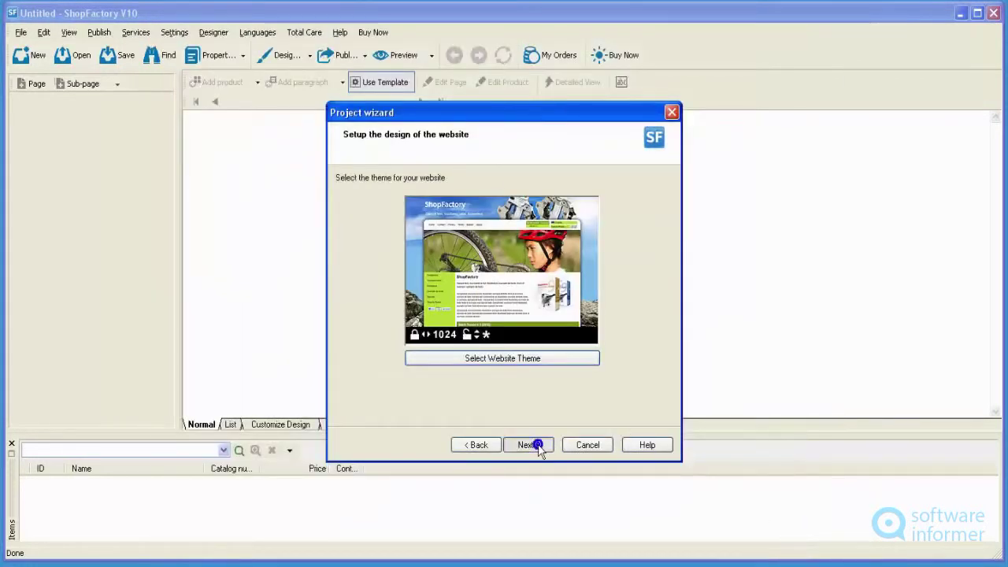
{"action": "left_click", "coordinate": [539, 445]}
Set the company's country to United Kingdom
{"action": "left_click", "coordinate": [512, 212]}
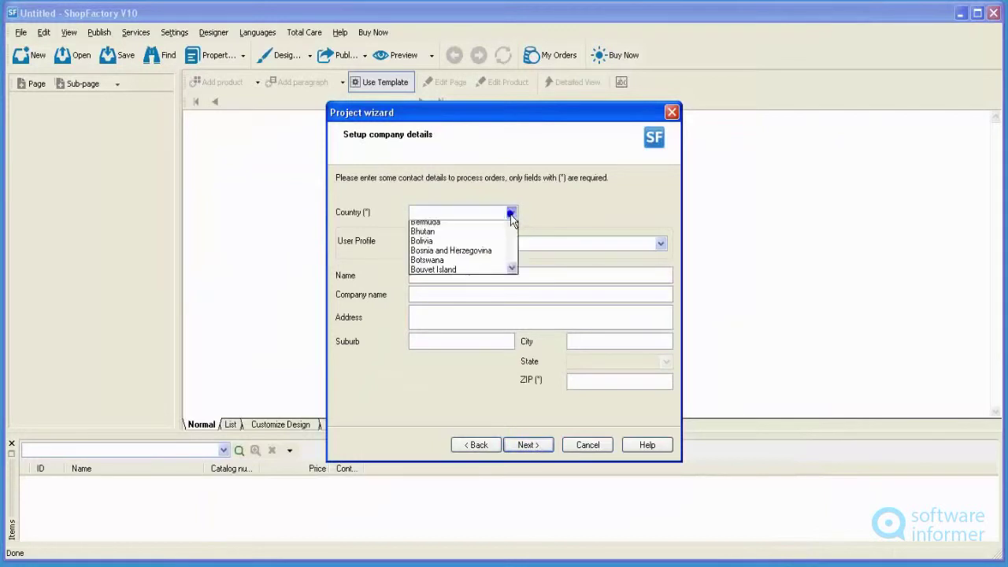
{"action": "left_click_drag", "start_coordinate": [512, 247], "coordinate": [518, 471]}
{"action": "scroll", "coordinate": [480, 441], "scroll_direction": "down", "scroll_amount": 4}
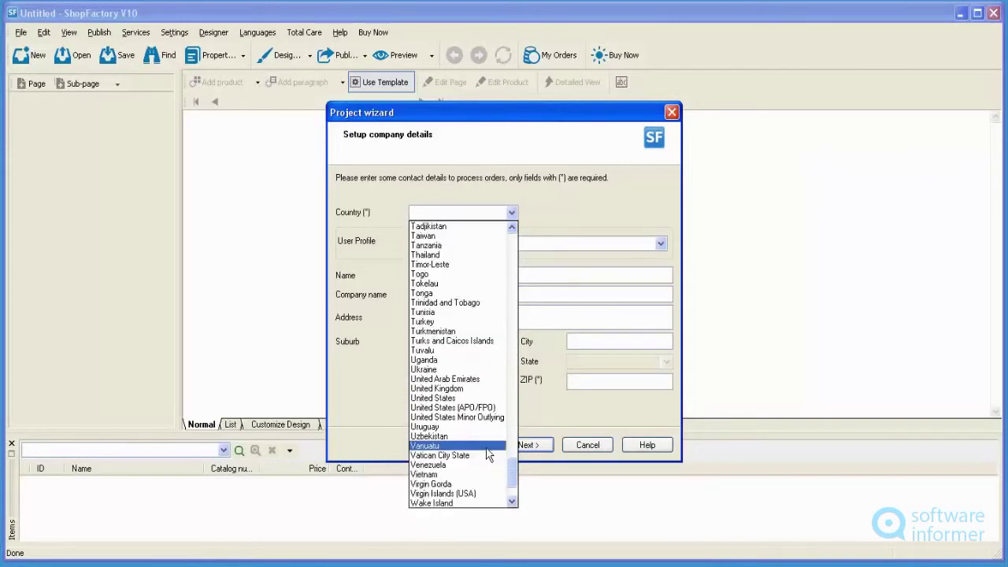
{"action": "left_click", "coordinate": [479, 389]}
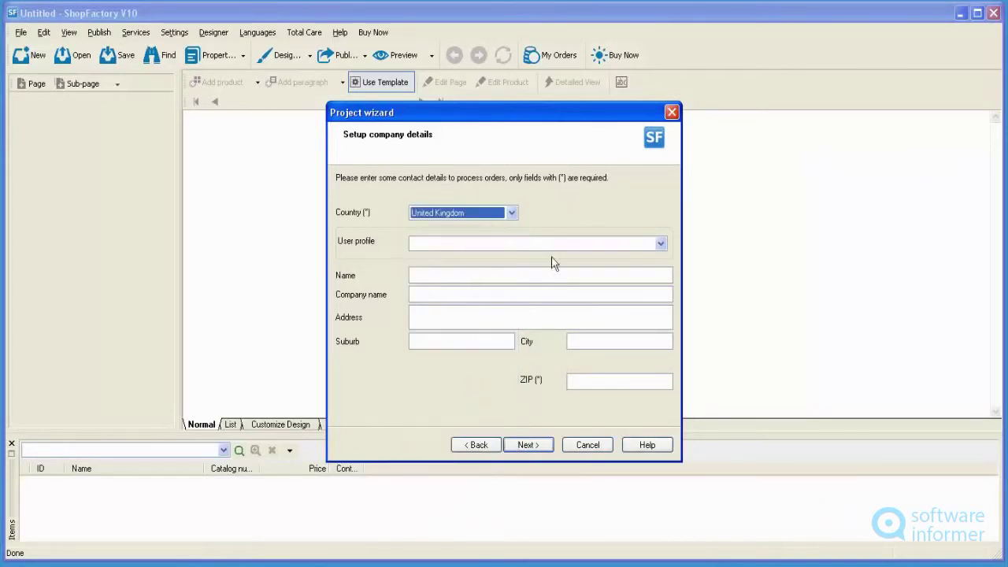
Fill in the contact's name, the company name redcode, the ZIP code and the e-mail for orders, and continue to the site name and logo
{"action": "left_click", "coordinate": [660, 244]}
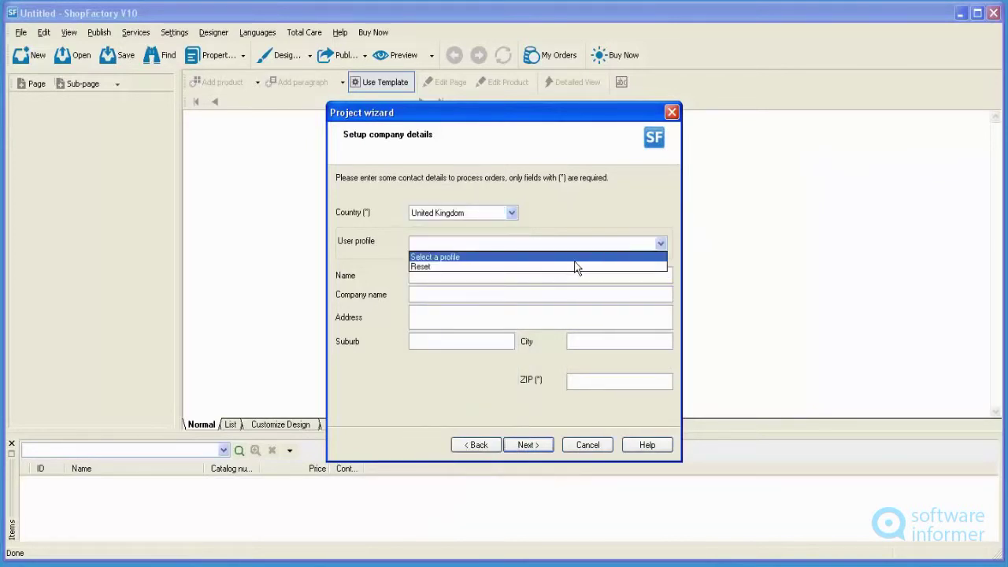
{"action": "left_click", "coordinate": [576, 259]}
{"action": "left_click", "coordinate": [455, 276]}
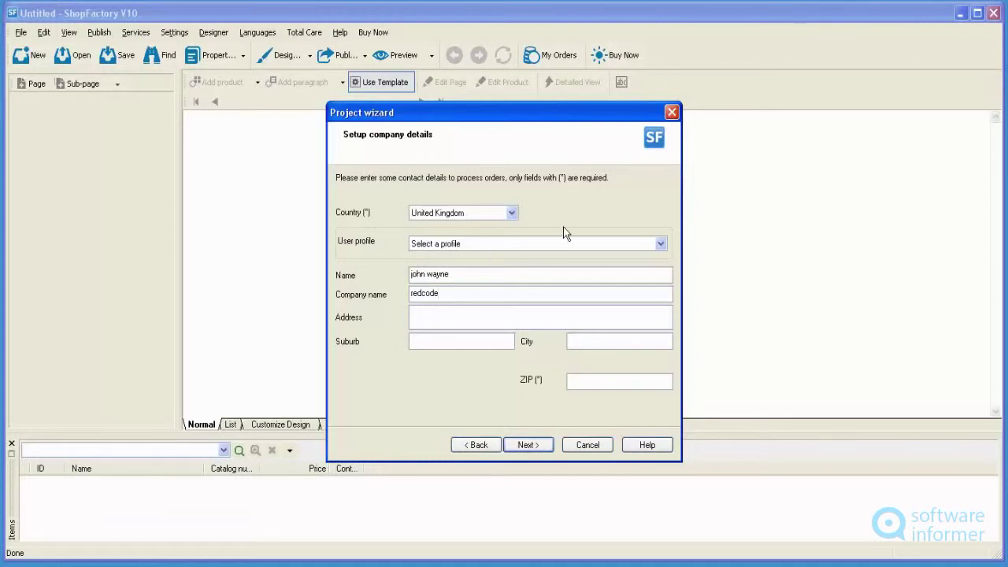
{"action": "left_click", "coordinate": [583, 382]}
{"action": "left_click", "coordinate": [529, 445]}
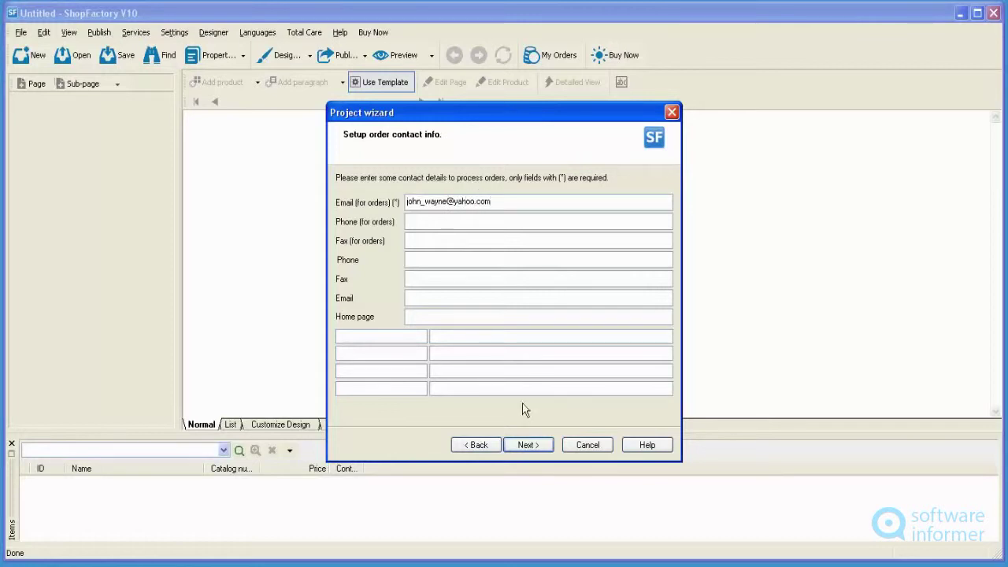
{"action": "left_click", "coordinate": [531, 446]}
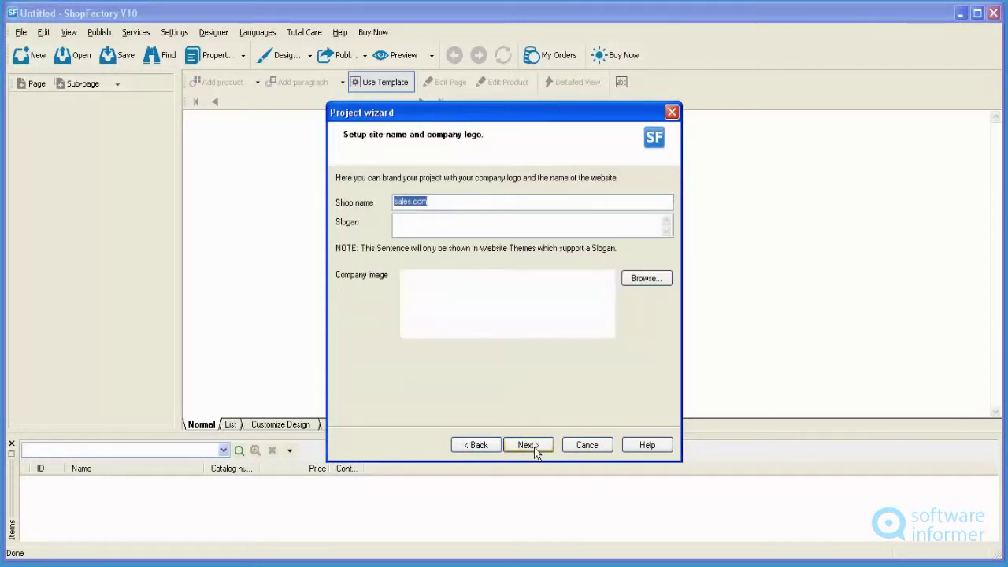
Use Blue hills.jpg from the pictures2 folder as the company image and continue to the currency setup
{"action": "left_click", "coordinate": [646, 279]}
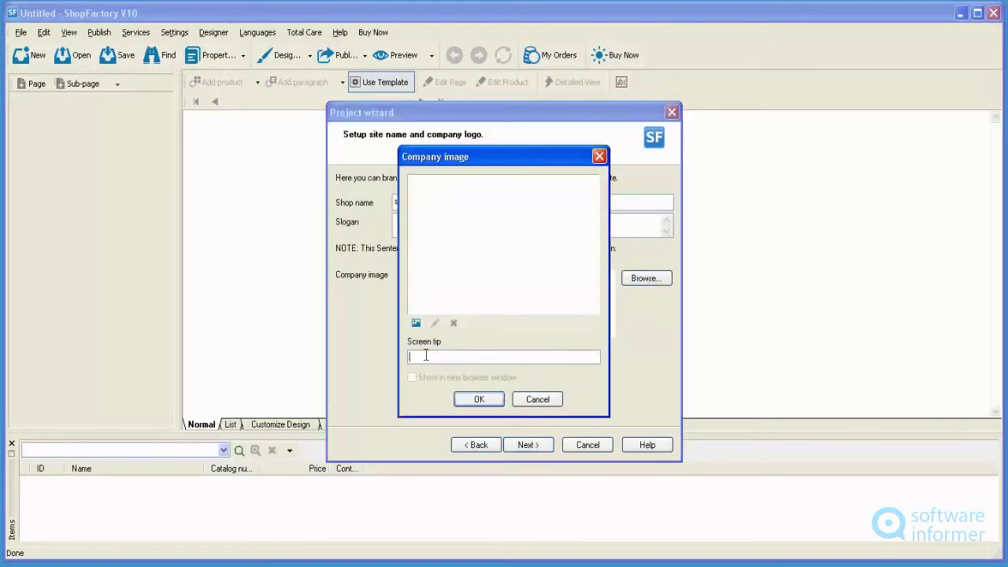
{"action": "left_click", "coordinate": [416, 323]}
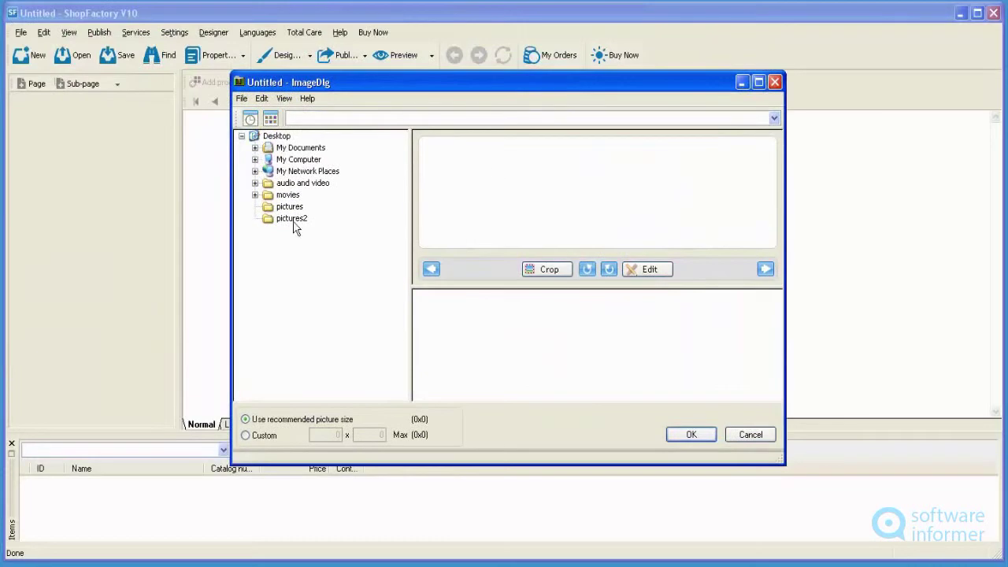
{"action": "left_click", "coordinate": [291, 220]}
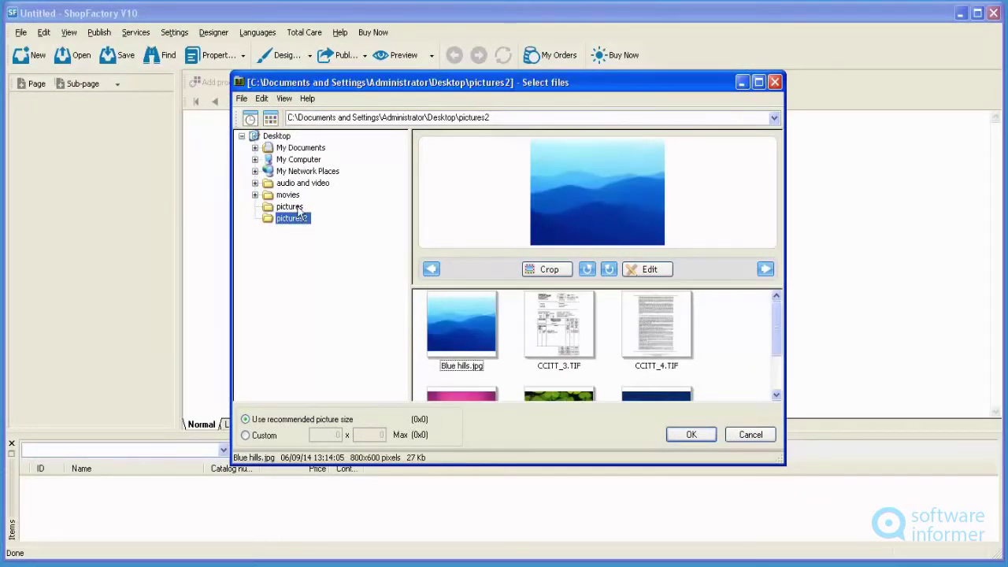
{"action": "mouse_move", "coordinate": [776, 333]}
{"action": "left_mouse_down"}
{"action": "mouse_move", "coordinate": [775, 362]}
{"action": "mouse_move", "coordinate": [772, 319]}
{"action": "left_mouse_up"}
{"action": "left_click", "coordinate": [452, 312]}
{"action": "left_click", "coordinate": [693, 435]}
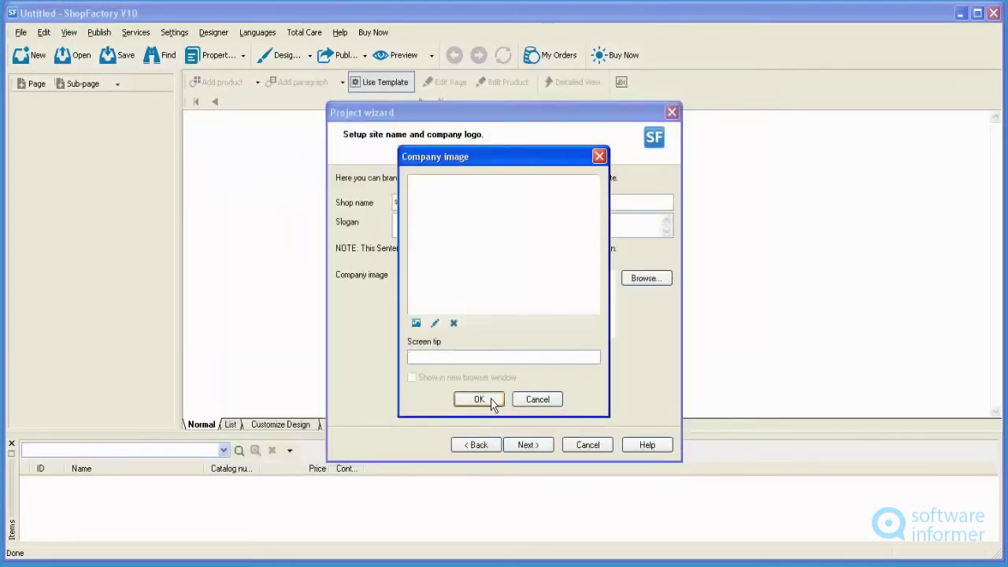
{"action": "left_click", "coordinate": [491, 400]}
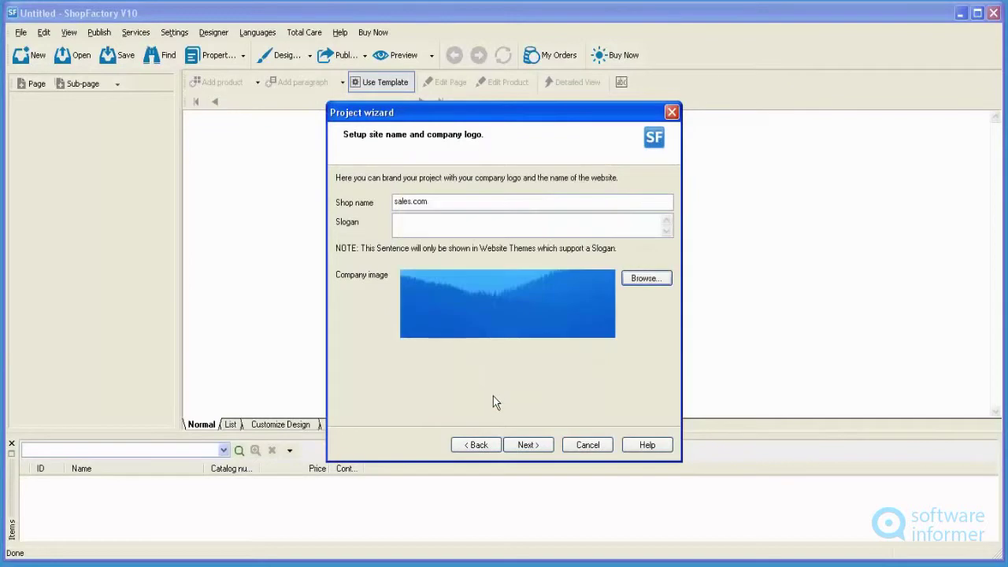
{"action": "left_click", "coordinate": [537, 445]}
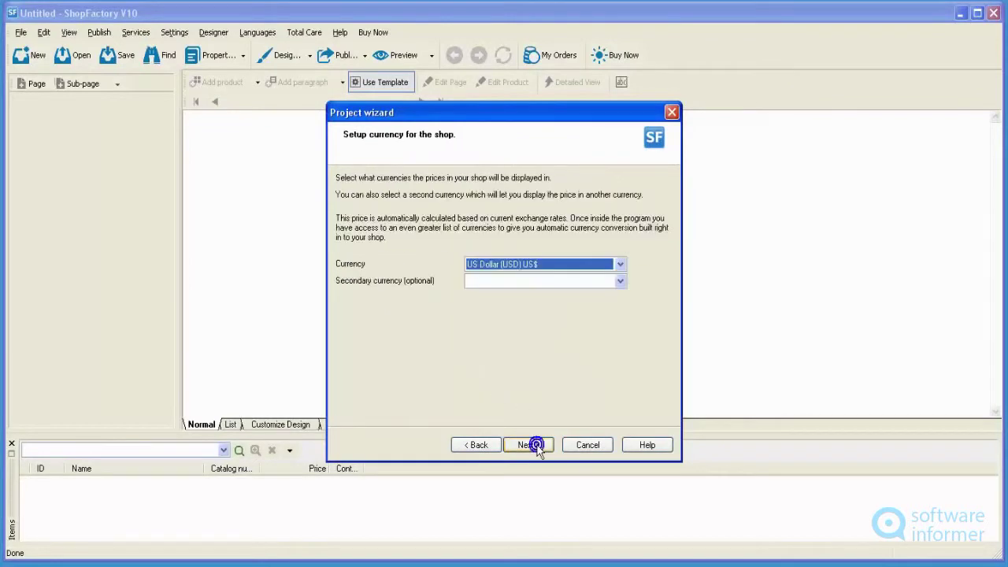
{"action": "left_click", "coordinate": [620, 263]}
{"action": "left_click", "coordinate": [621, 263]}
{"action": "left_click", "coordinate": [620, 263]}
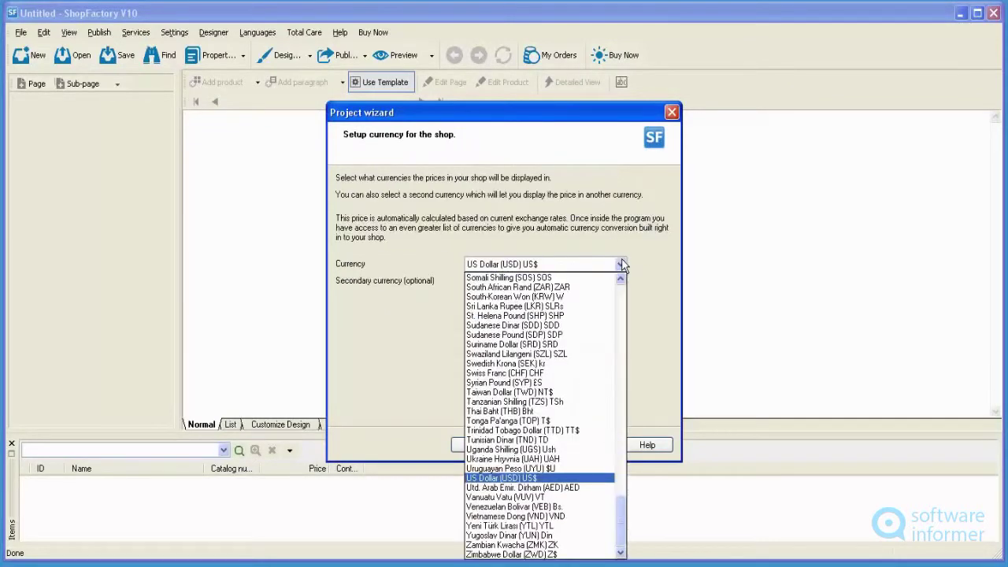
{"action": "left_click", "coordinate": [621, 263]}
{"action": "left_click", "coordinate": [621, 281]}
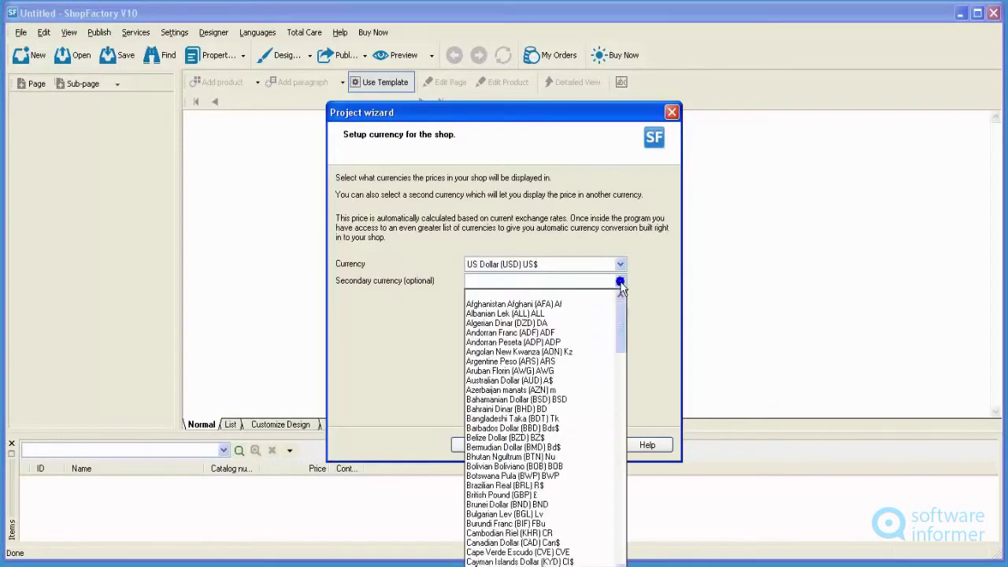
{"action": "left_click", "coordinate": [544, 115]}
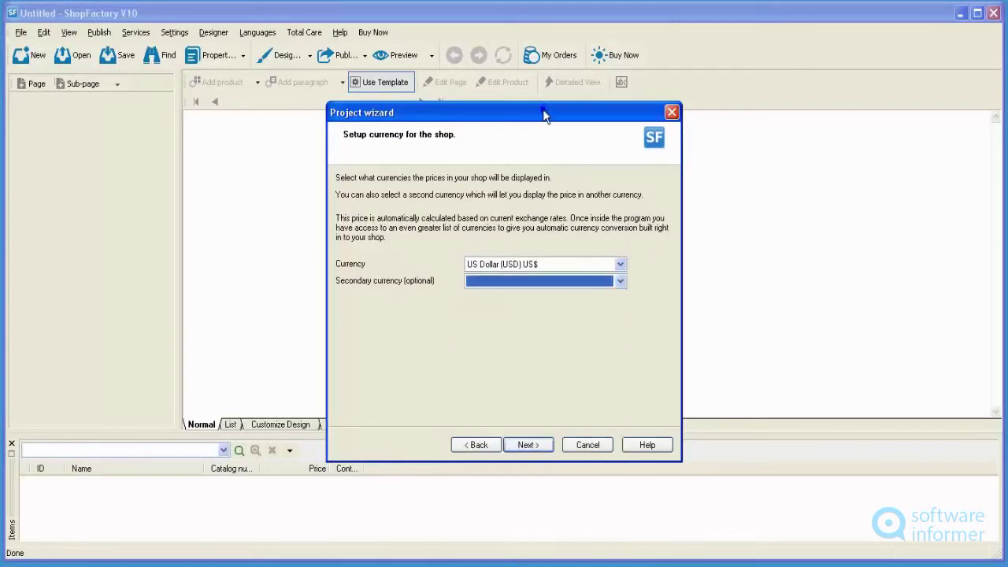
Set the shop's secondary currency to Canadian Dollar (CAD) and continue to the tax setup
{"action": "left_click_drag", "start_coordinate": [542, 114], "coordinate": [537, 88]}
{"action": "left_click", "coordinate": [616, 253]}
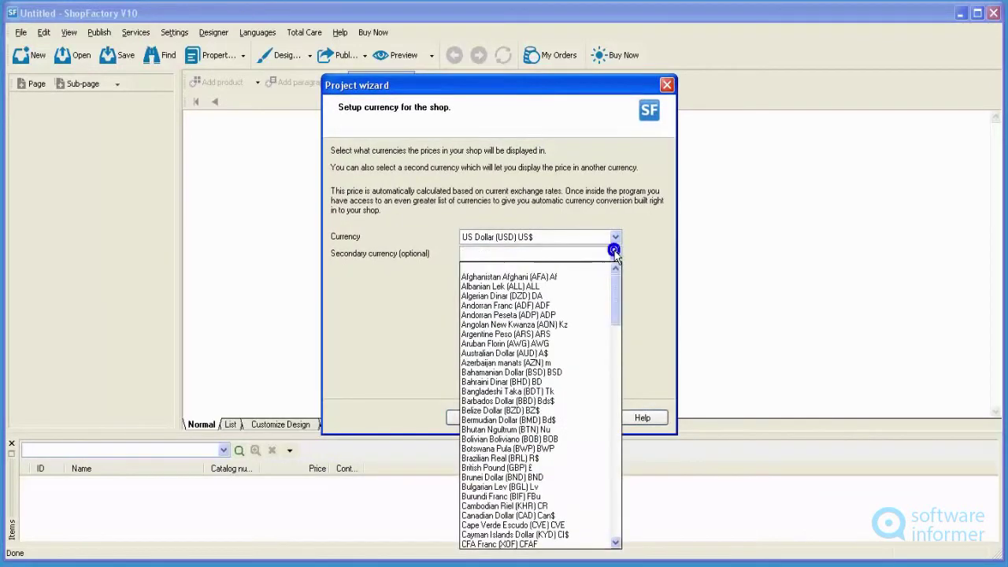
{"action": "scroll", "coordinate": [571, 493], "scroll_direction": "down", "scroll_amount": 5}
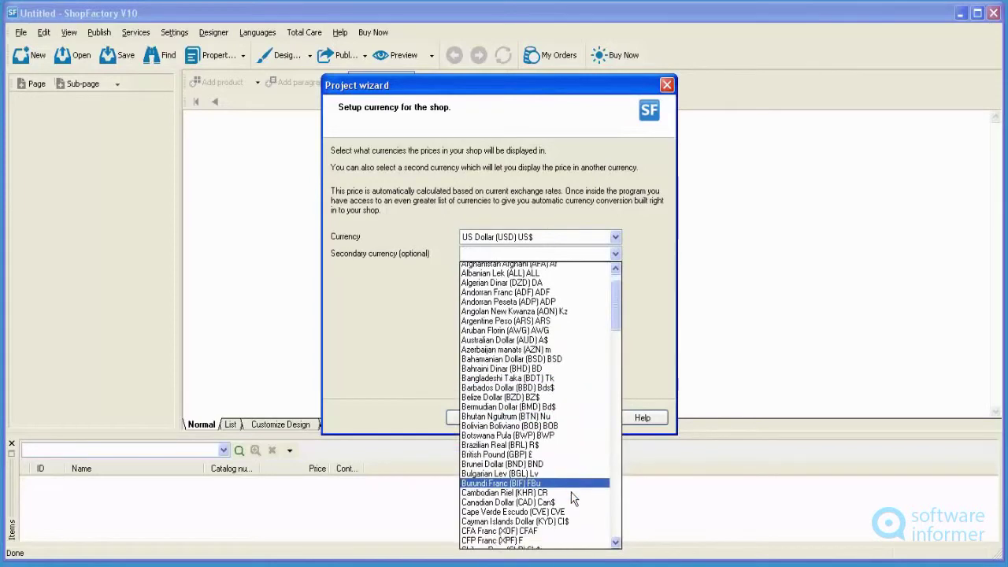
{"action": "left_click", "coordinate": [544, 372]}
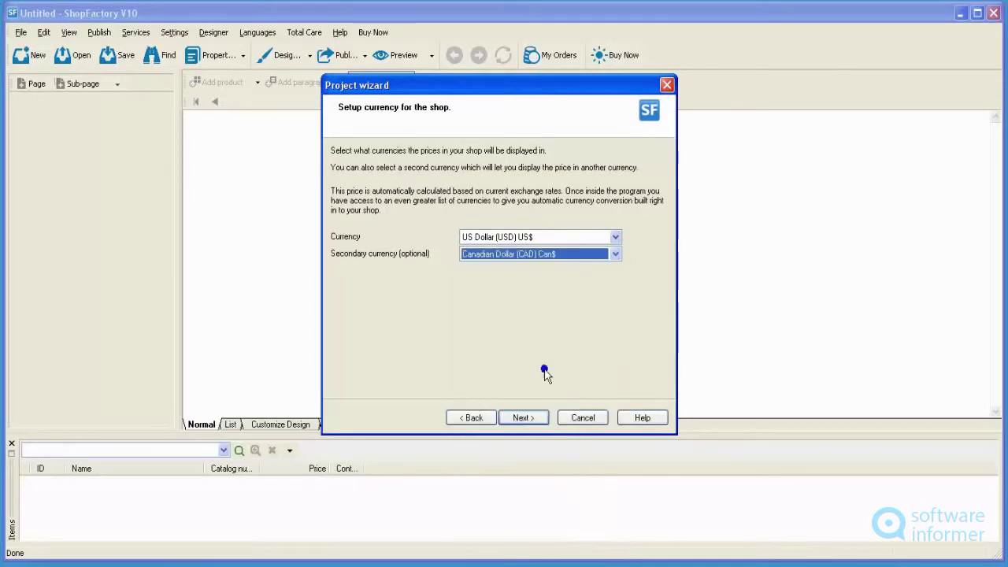
{"action": "left_click", "coordinate": [532, 419]}
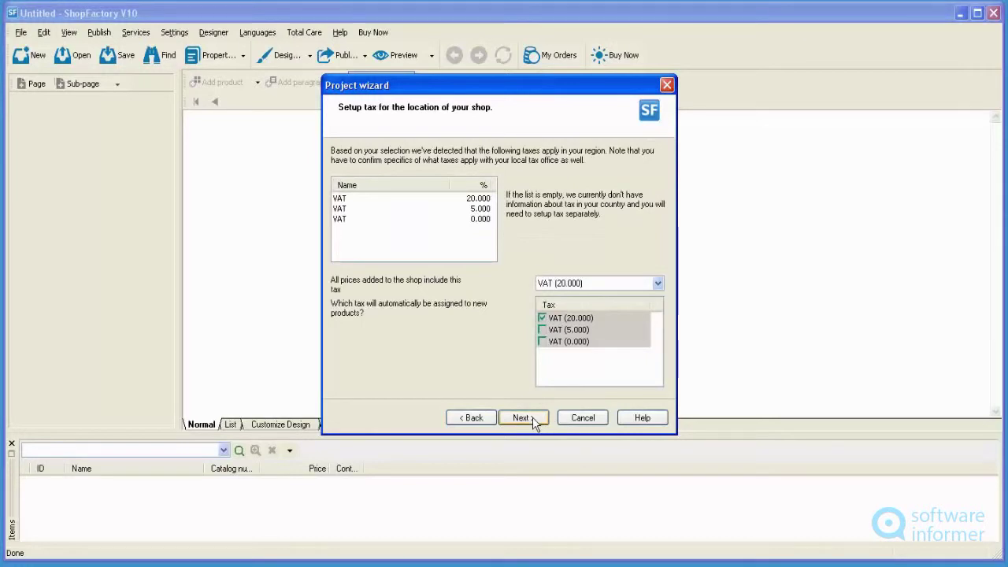
Accept the proposed VAT settings and finish the project with one shipping price for all of US$ 1.00, dismissing the follow-up video window
{"action": "left_click", "coordinate": [533, 419]}
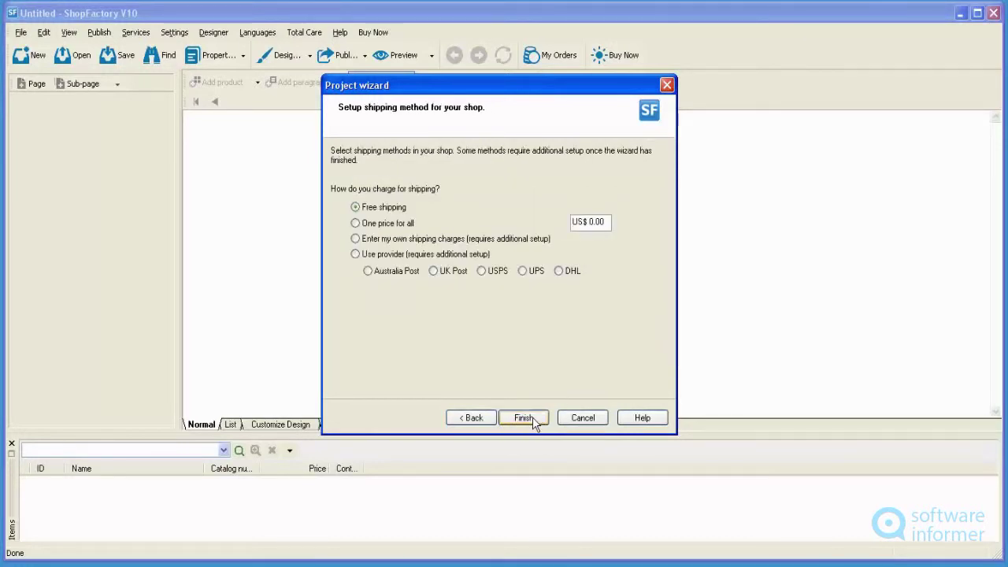
{"action": "left_click", "coordinate": [355, 223]}
{"action": "left_click", "coordinate": [589, 218]}
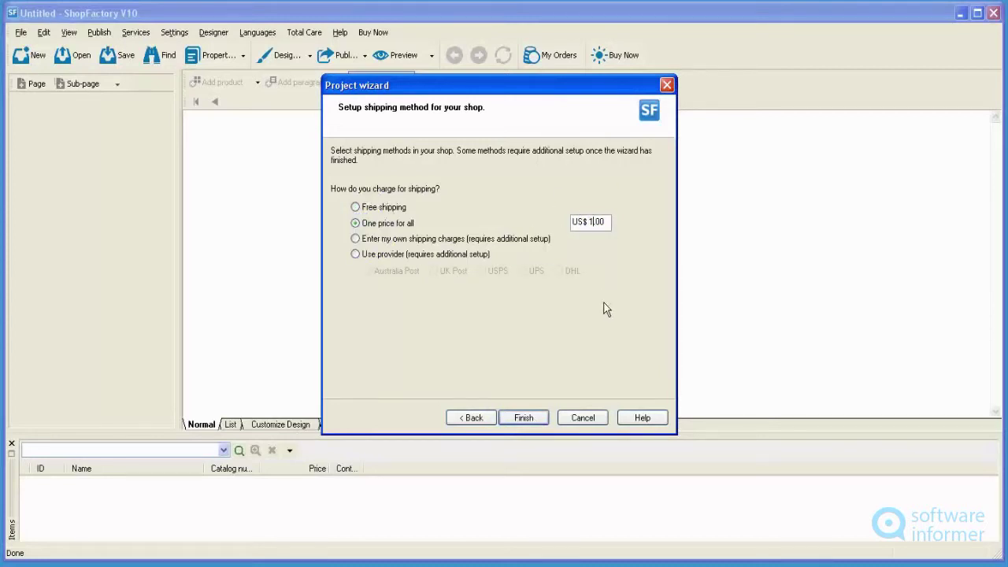
{"action": "left_click", "coordinate": [524, 418]}
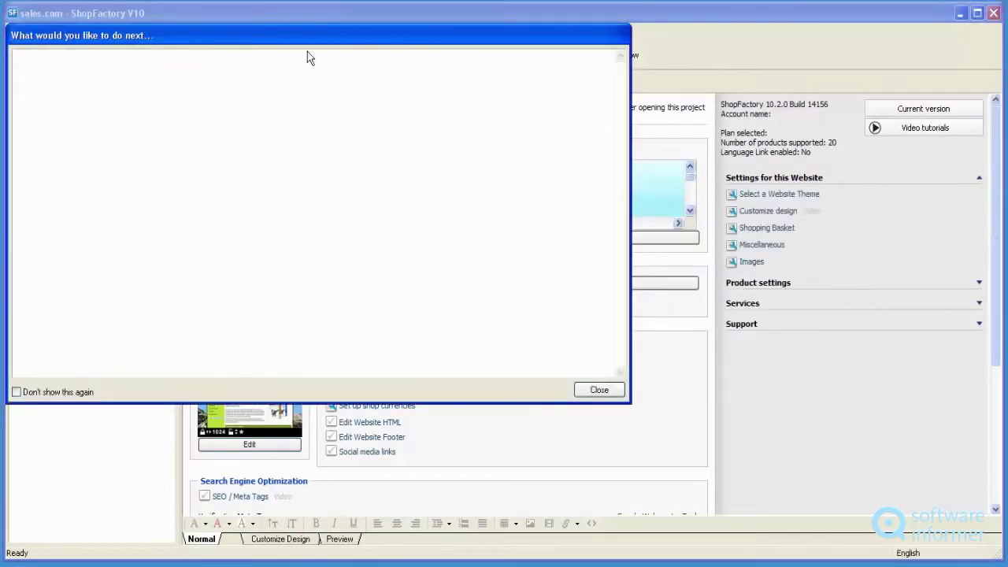
{"action": "left_click_drag", "start_coordinate": [259, 36], "coordinate": [341, 77]}
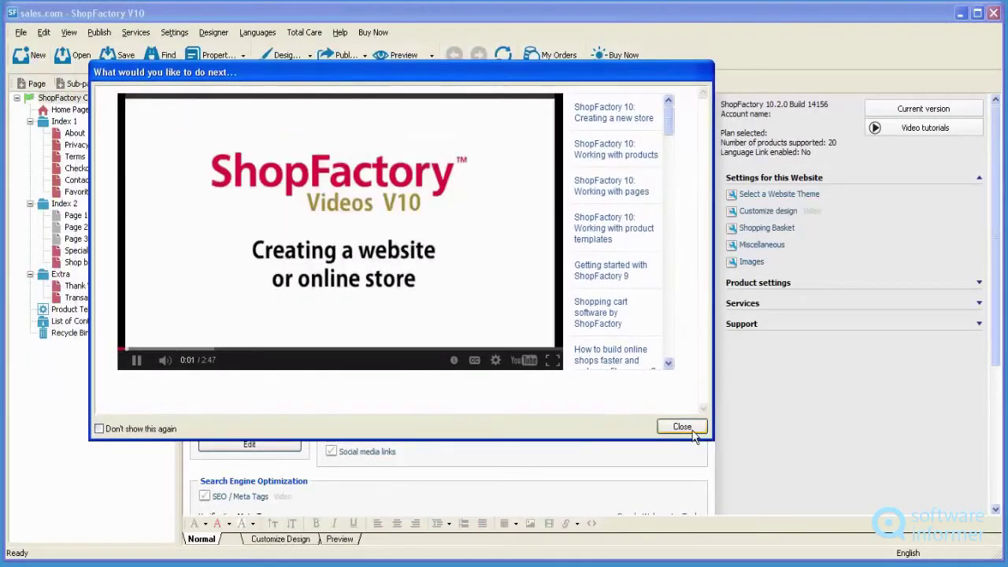
{"action": "left_click", "coordinate": [692, 430]}
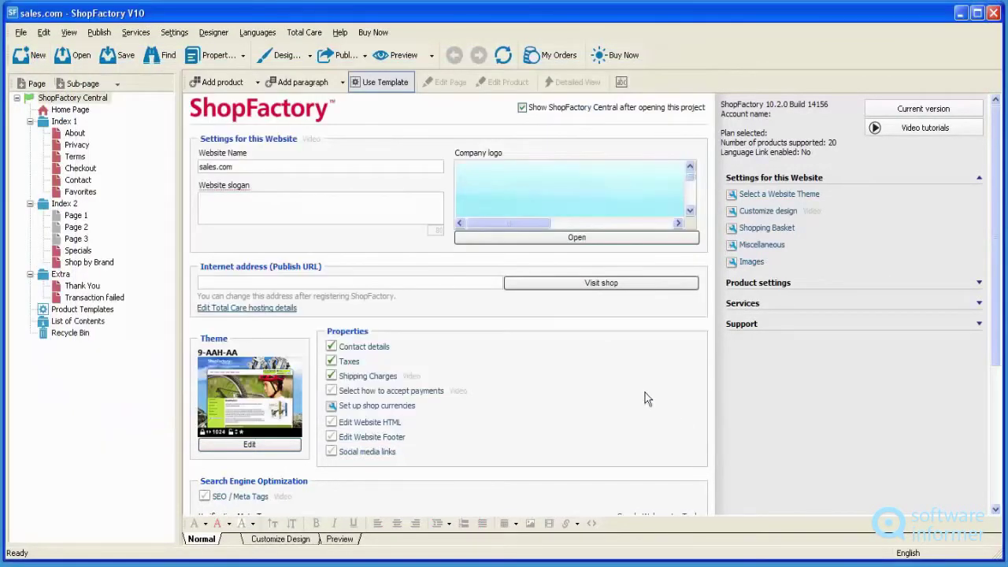
Open the About page and look through its layout and placeholder content
{"action": "left_click", "coordinate": [75, 135]}
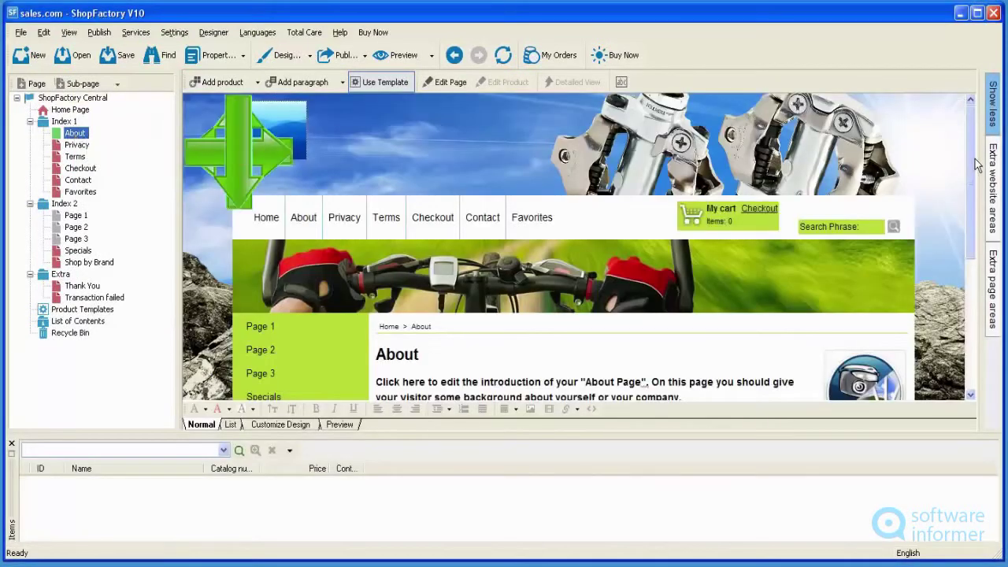
{"action": "scroll", "coordinate": [975, 165], "scroll_direction": "down", "scroll_amount": 5}
{"action": "scroll", "coordinate": [963, 181], "scroll_direction": "up", "scroll_amount": 4}
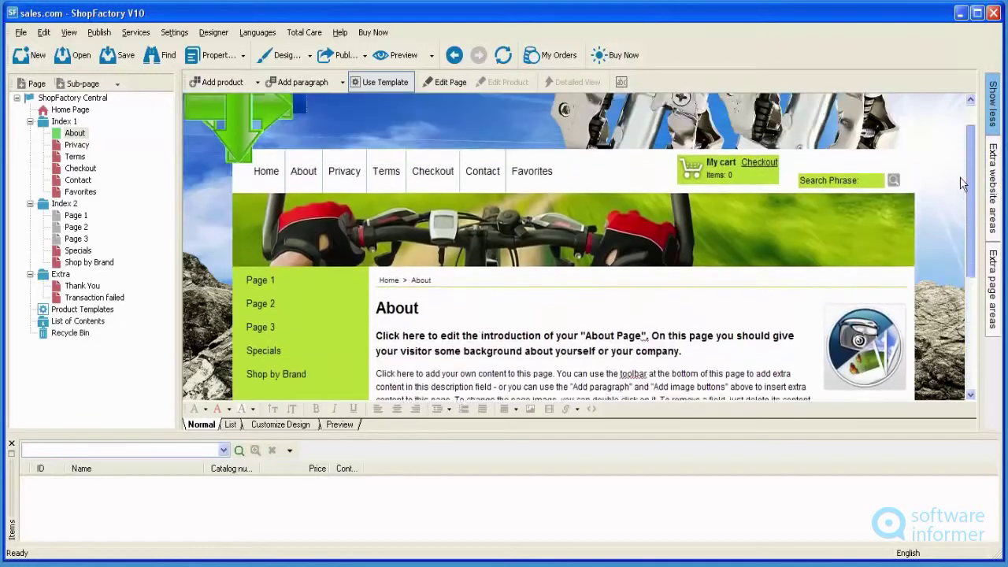
{"action": "scroll", "coordinate": [961, 189], "scroll_direction": "up", "scroll_amount": 1}
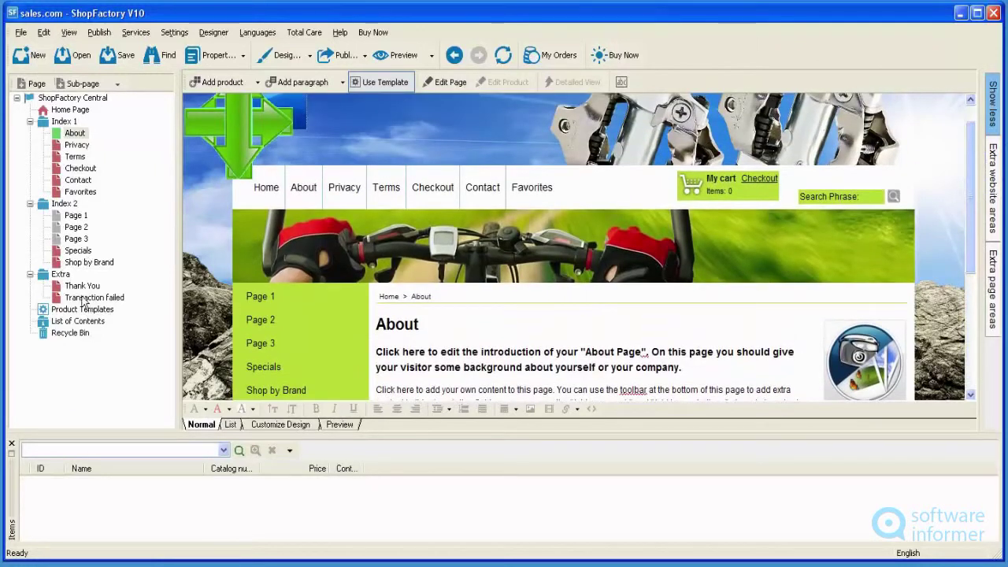
Open Page 1, dismiss the script error, and add a new paragraph named after the owner's shop
{"action": "left_click", "coordinate": [76, 217]}
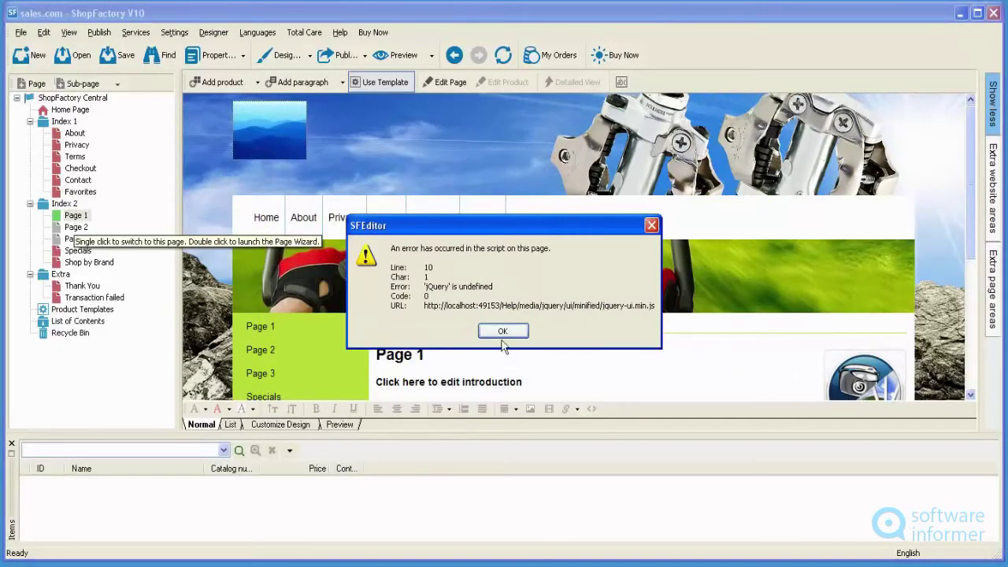
{"action": "left_click", "coordinate": [502, 332]}
{"action": "left_click", "coordinate": [499, 333]}
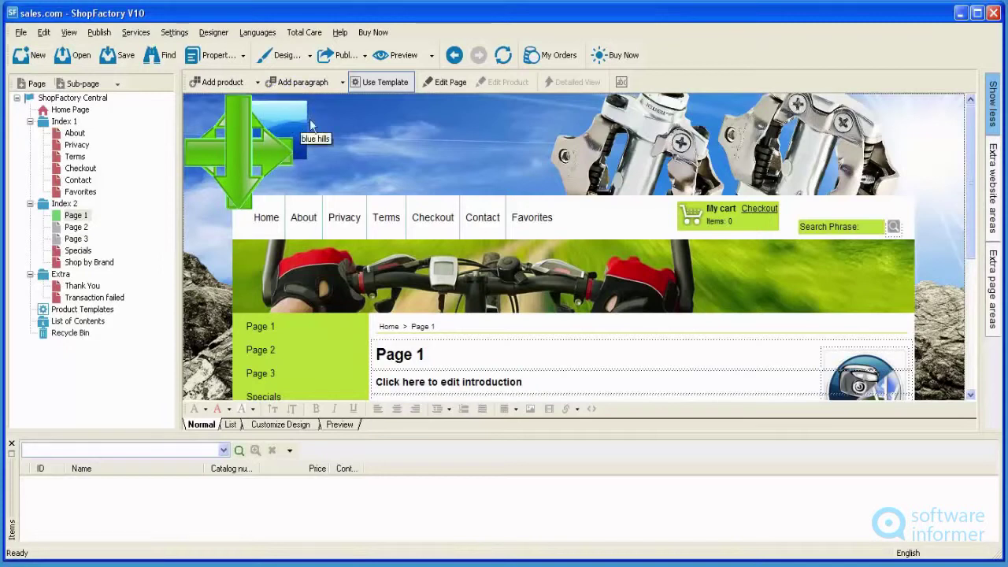
{"action": "left_click", "coordinate": [343, 84]}
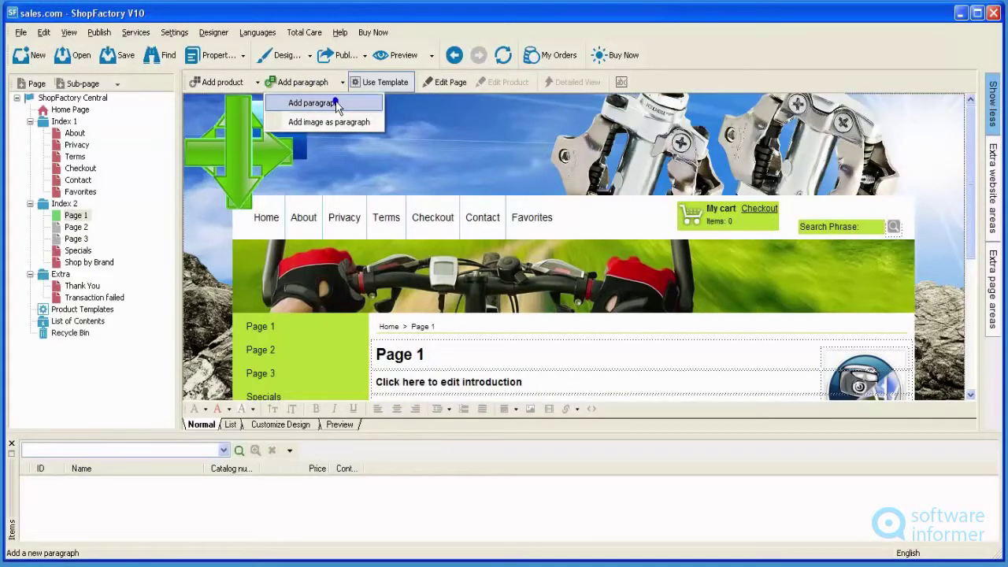
{"action": "left_click", "coordinate": [312, 102]}
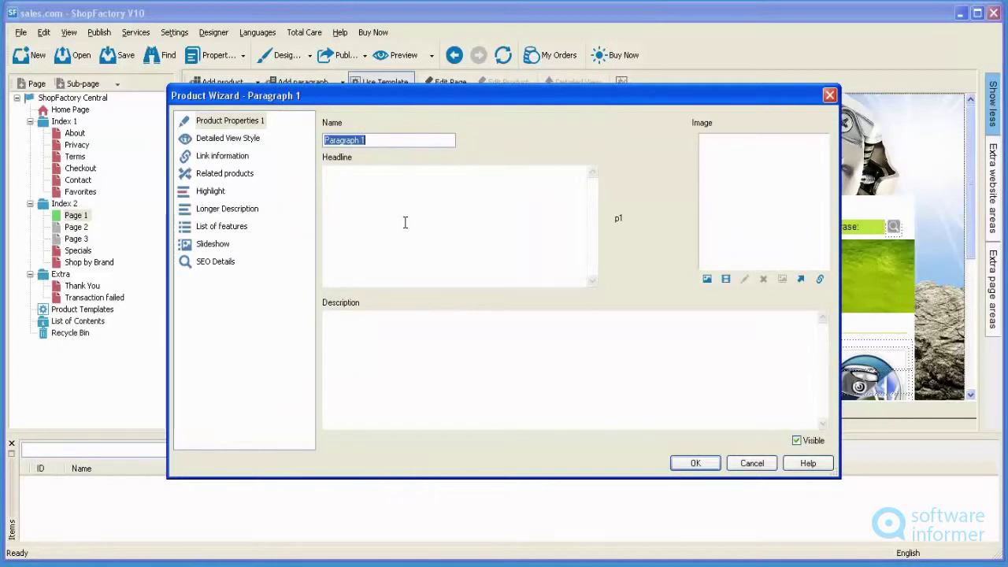
{"action": "type", "text": "jo"}
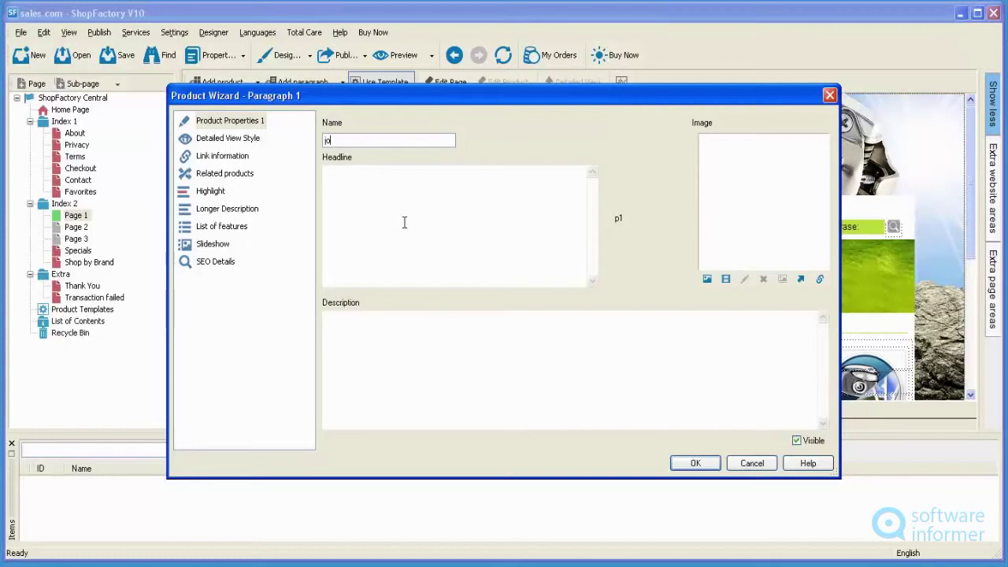
{"action": "type", "text": "nhn's shop"}
{"action": "left_click", "coordinate": [703, 464]}
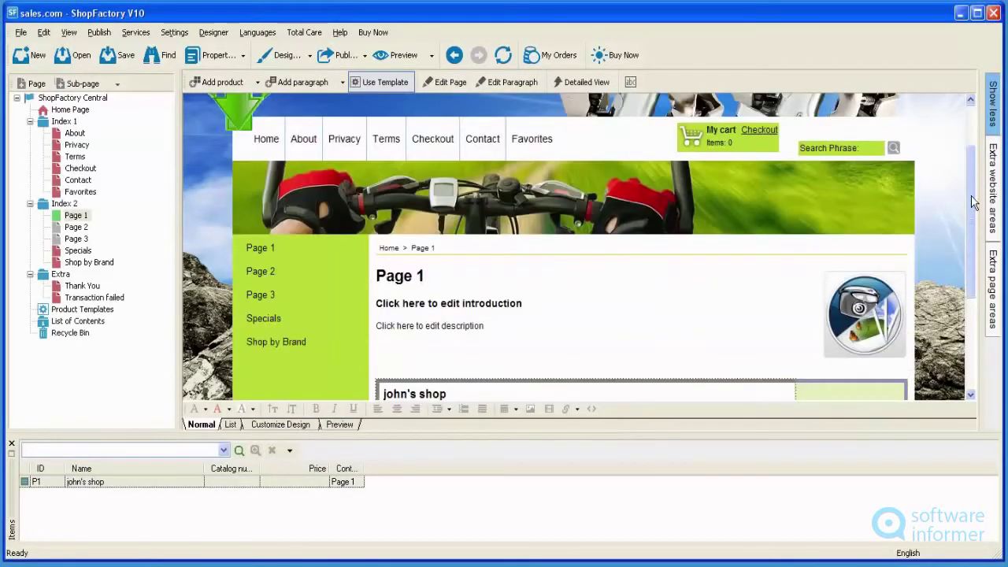
{"action": "left_click_drag", "start_coordinate": [969, 206], "coordinate": [976, 273]}
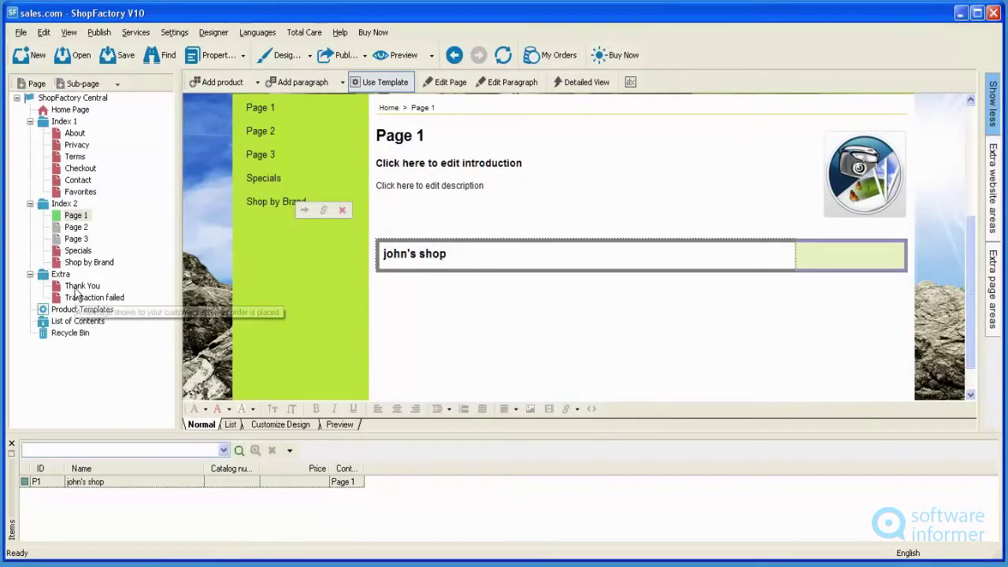
Look through the List of Contents, the Recycle Bin, the Thank You page and the available design options
{"action": "left_click", "coordinate": [79, 321]}
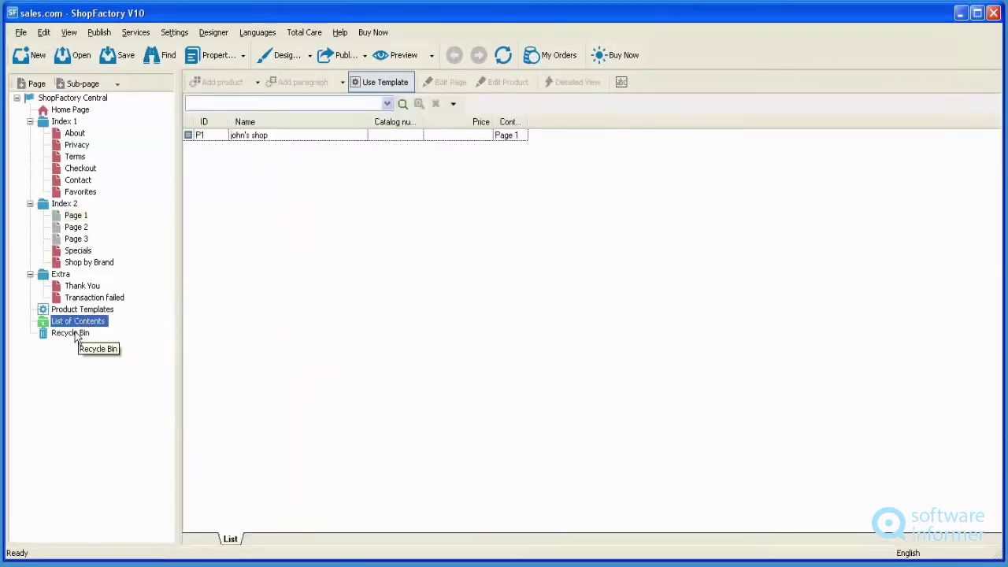
{"action": "left_click", "coordinate": [72, 334]}
{"action": "left_click", "coordinate": [82, 286]}
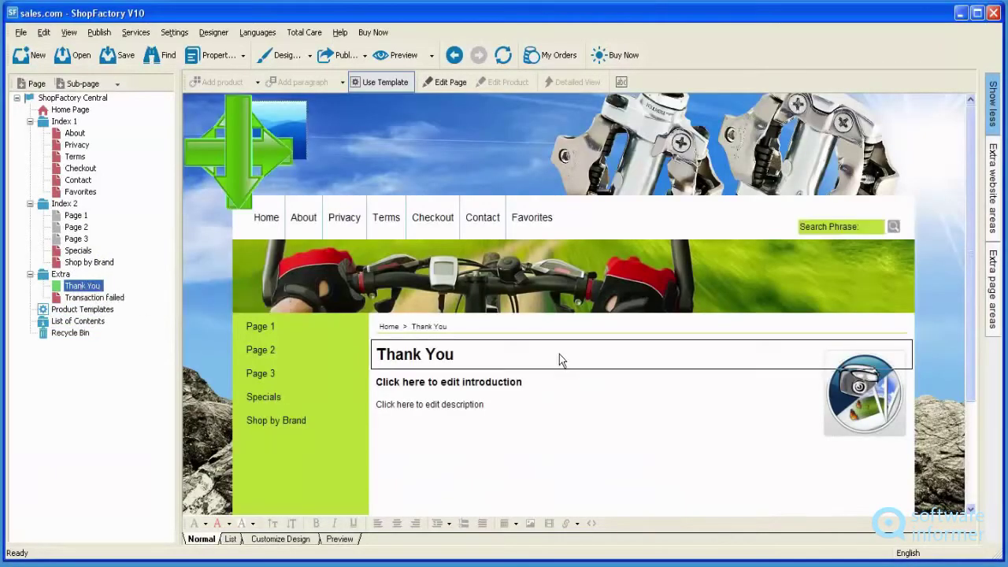
{"action": "left_click", "coordinate": [309, 55]}
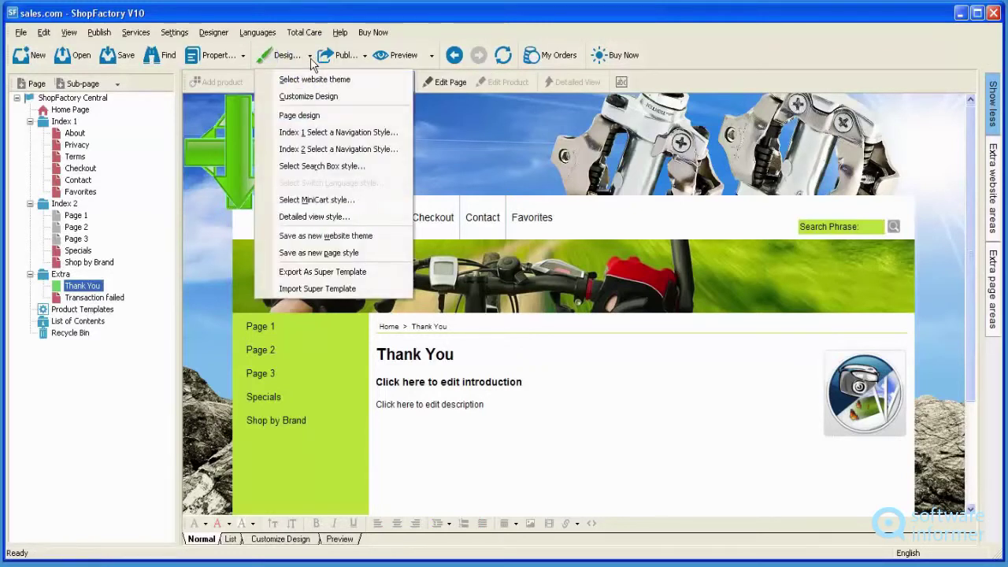
Start publishing the website on the computer and confirm the order e-mail address to set up the Total Care trial account
{"action": "left_click", "coordinate": [366, 56]}
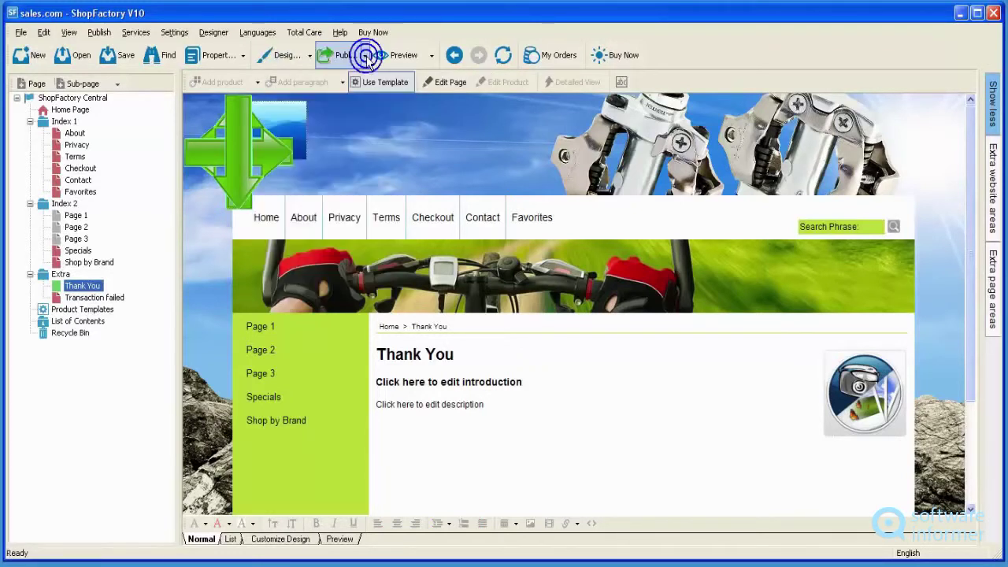
{"action": "left_click", "coordinate": [362, 55]}
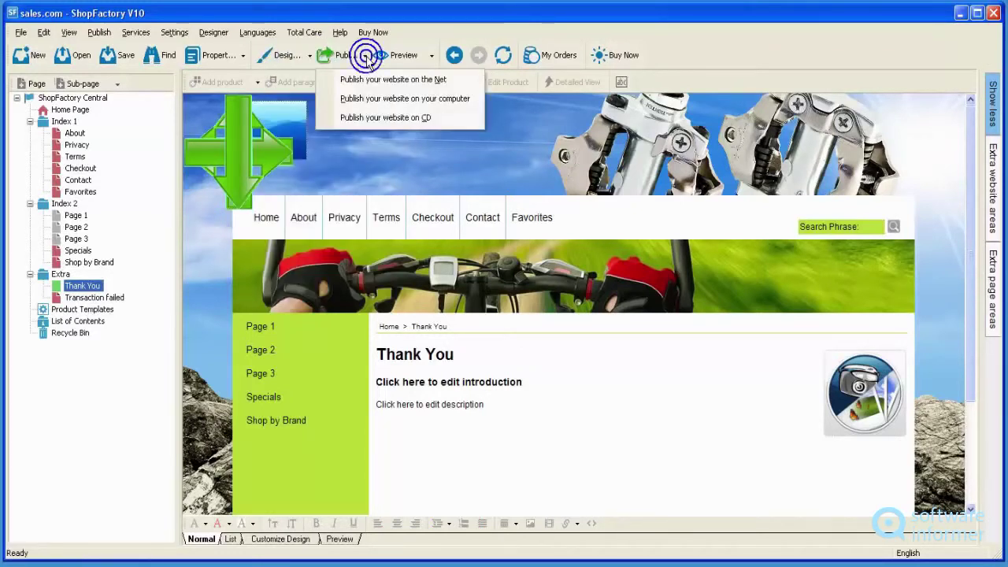
{"action": "left_click", "coordinate": [387, 99]}
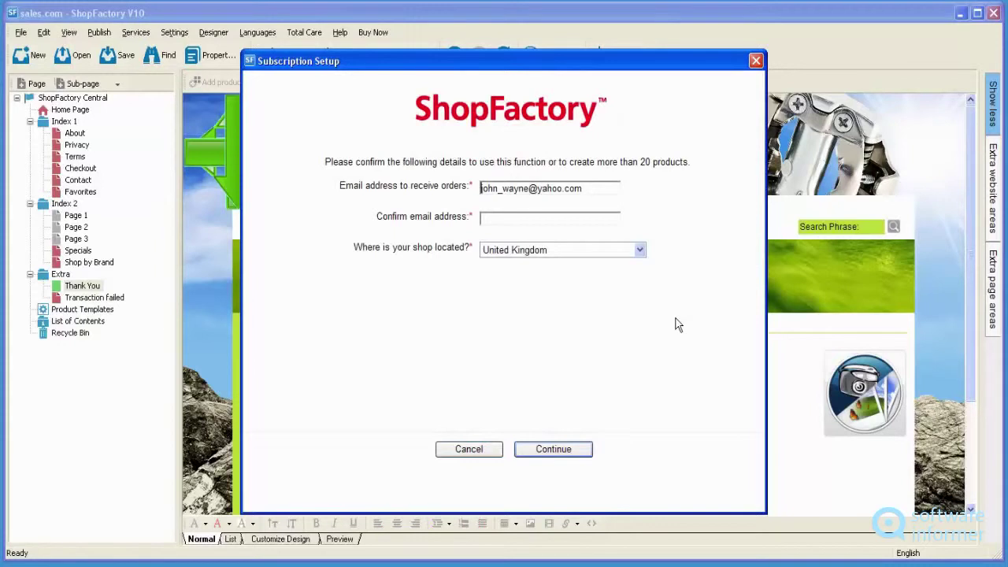
{"action": "left_click_drag", "start_coordinate": [592, 189], "coordinate": [431, 191]}
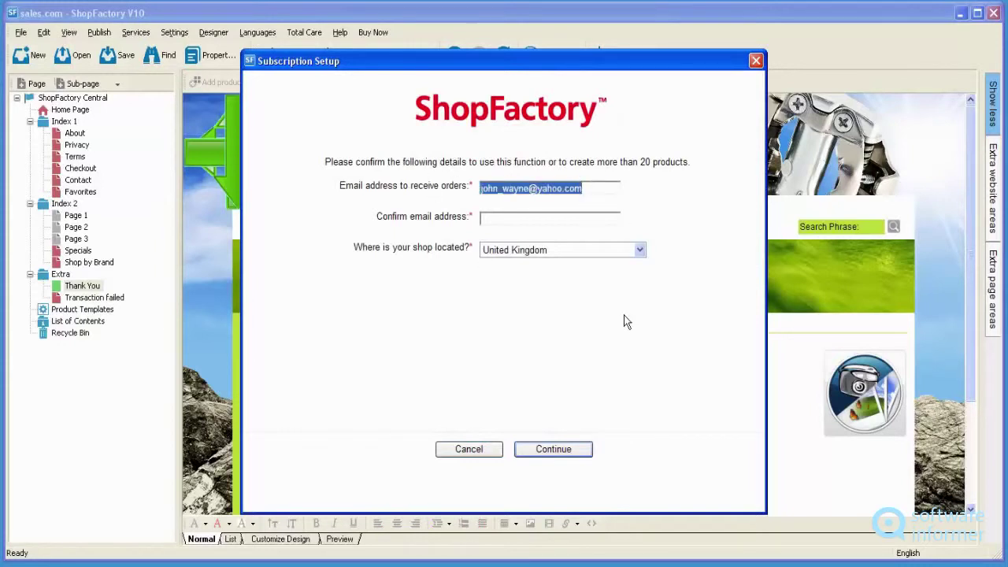
{"action": "left_click", "coordinate": [520, 220]}
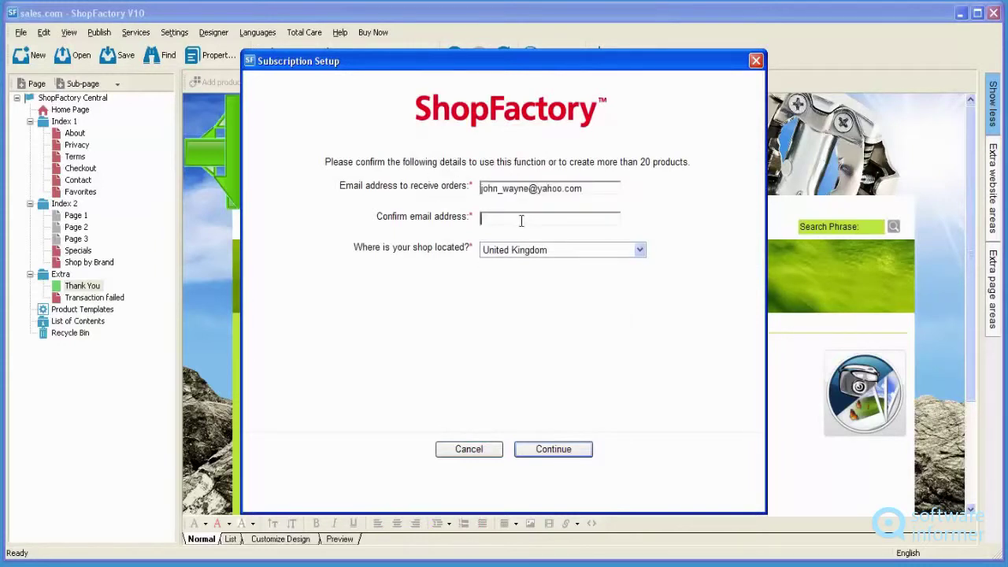
{"action": "left_click", "coordinate": [555, 452]}
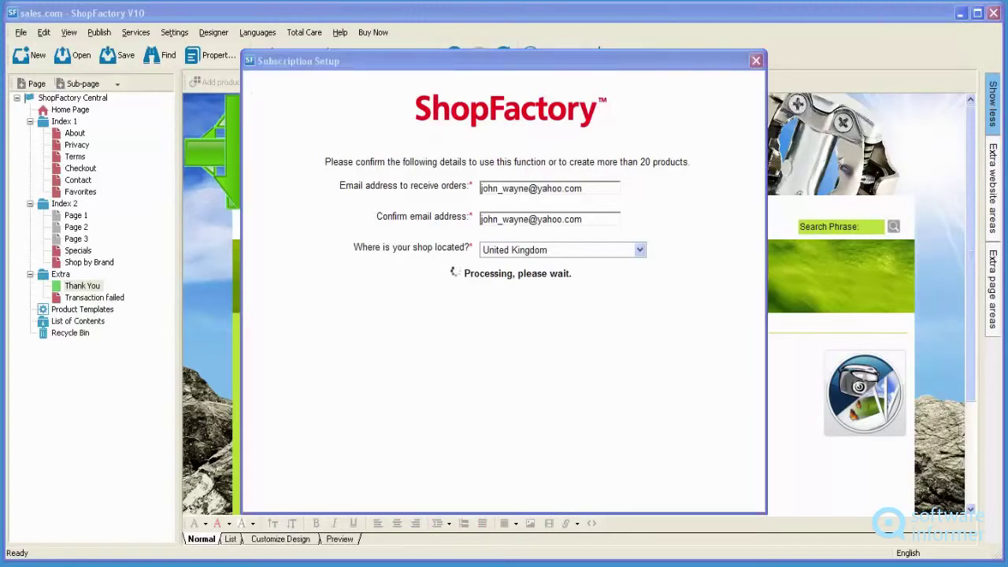
{"action": "left_click", "coordinate": [490, 354]}
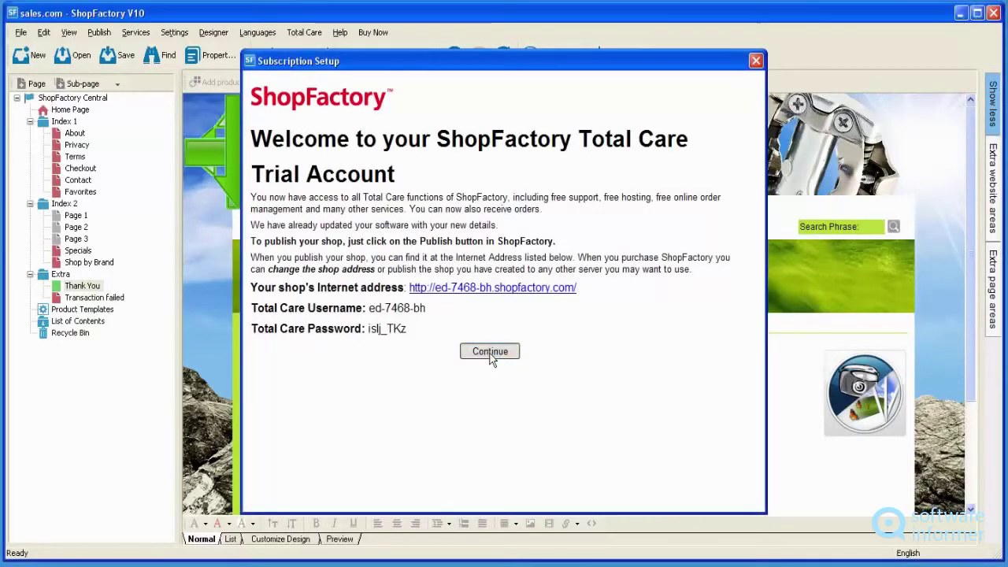
{"action": "left_click", "coordinate": [490, 353]}
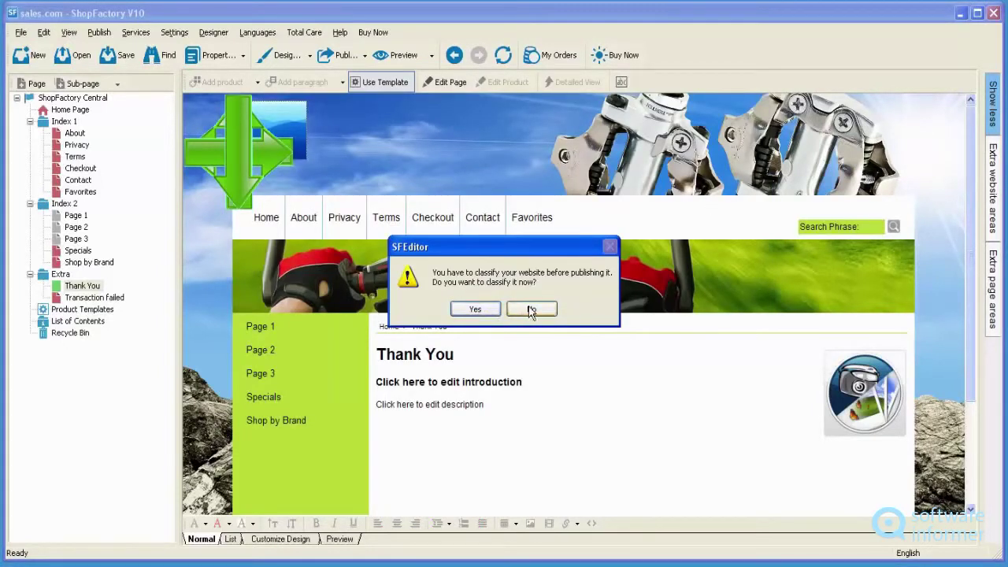
Classify the website under the categories Cars, Boats + Bikes and Travel + Holidays
{"action": "left_click", "coordinate": [476, 309]}
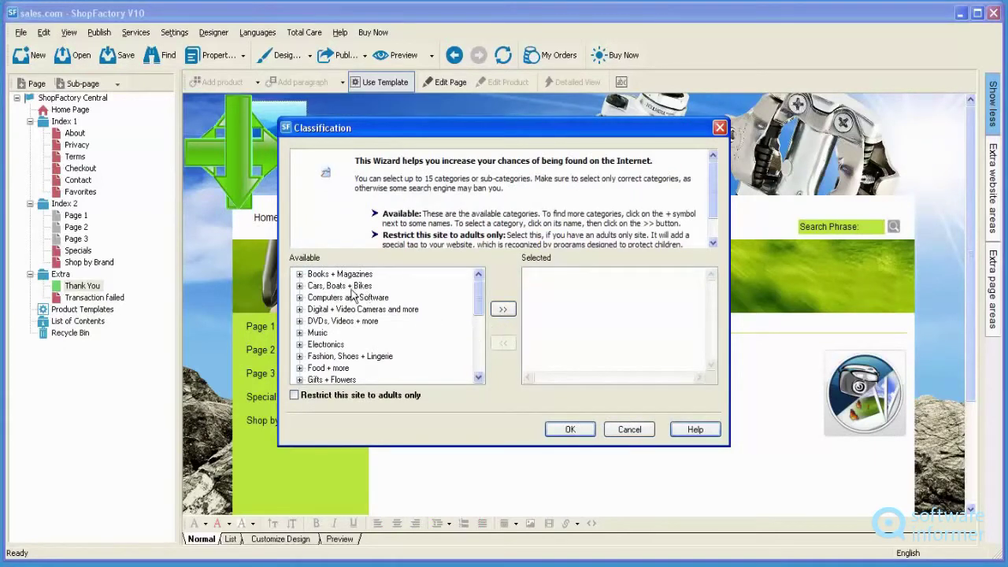
{"action": "left_click", "coordinate": [347, 286]}
{"action": "left_click", "coordinate": [503, 309]}
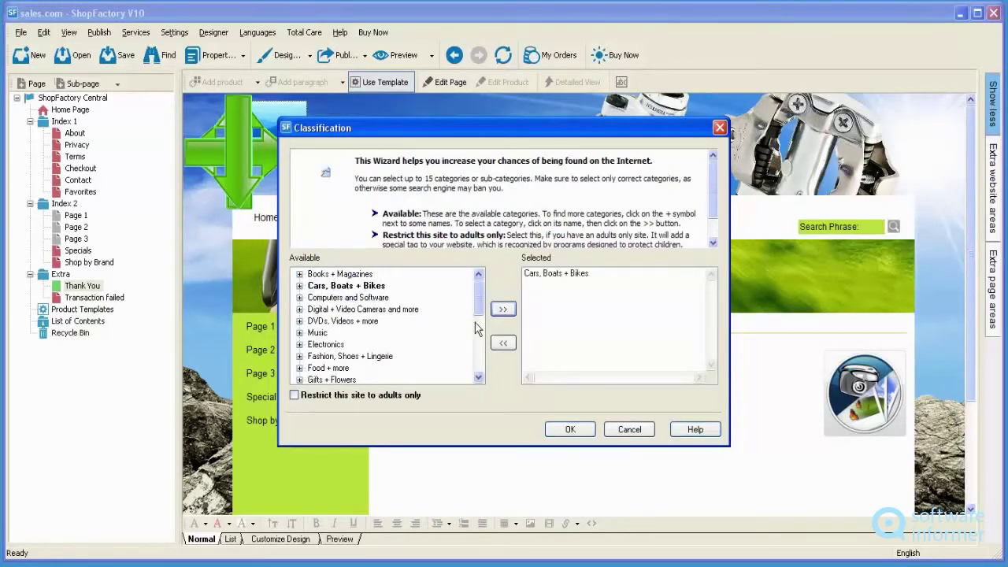
{"action": "left_click_drag", "start_coordinate": [479, 293], "coordinate": [479, 315]}
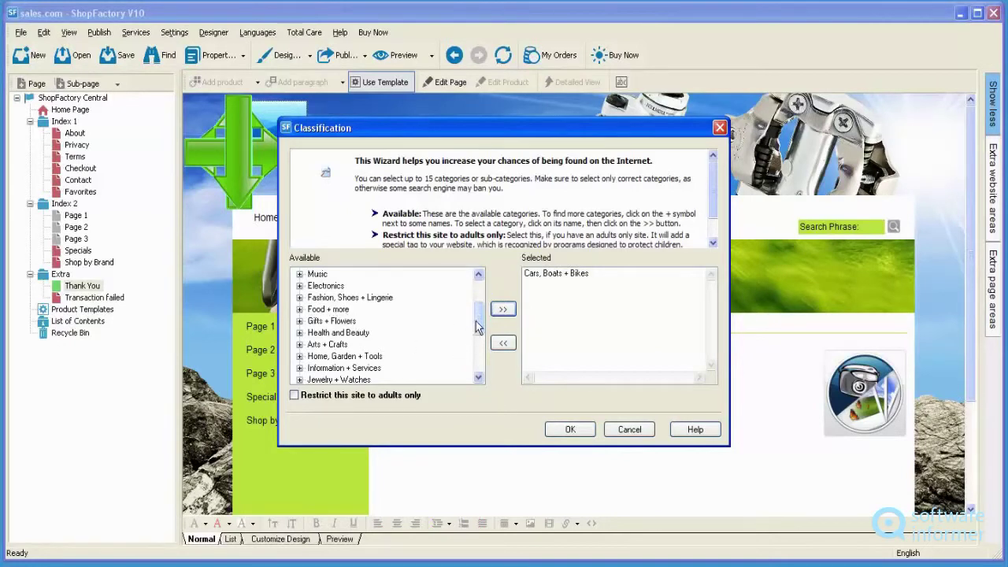
{"action": "left_click_drag", "start_coordinate": [477, 321], "coordinate": [477, 364]}
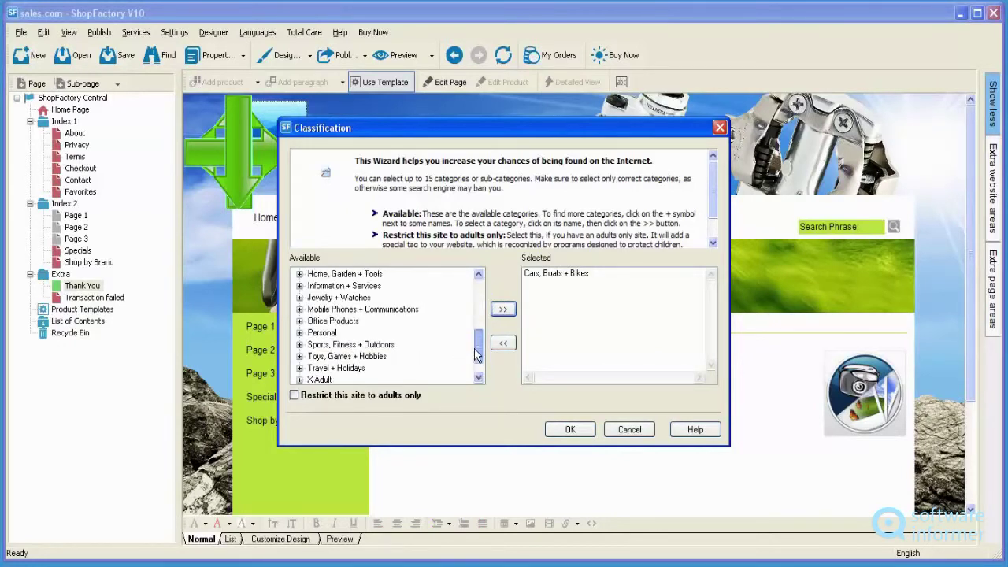
{"action": "left_click", "coordinate": [347, 368]}
{"action": "left_click", "coordinate": [508, 310]}
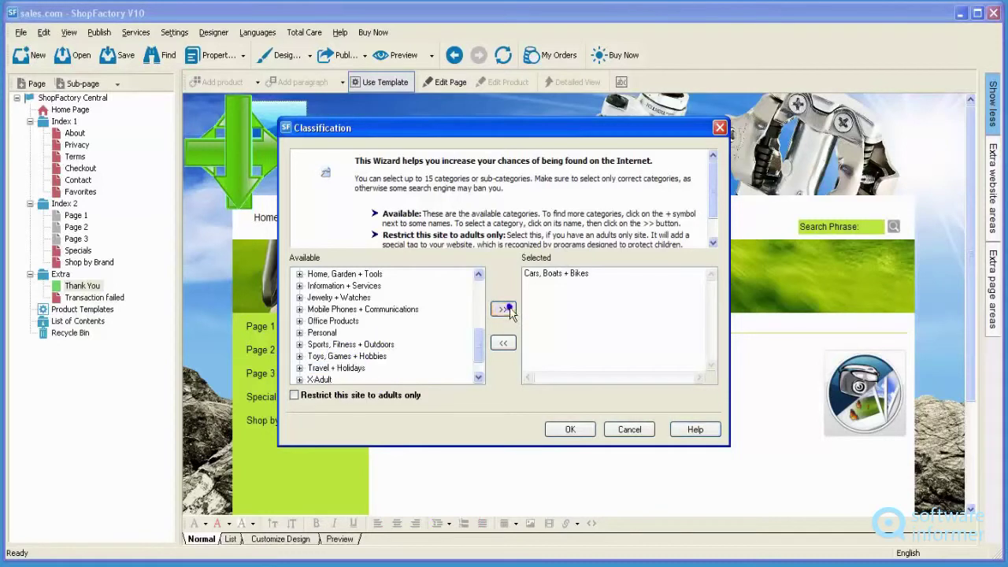
{"action": "left_click", "coordinate": [573, 429]}
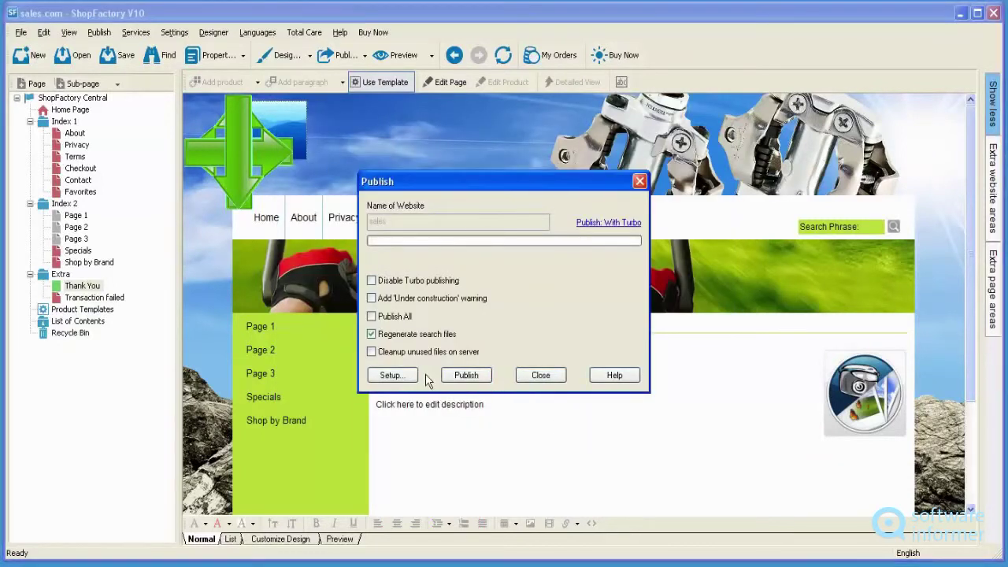
Publish the website to the Desktop directory on the computer, saving the project before the transfer
{"action": "left_click", "coordinate": [462, 376]}
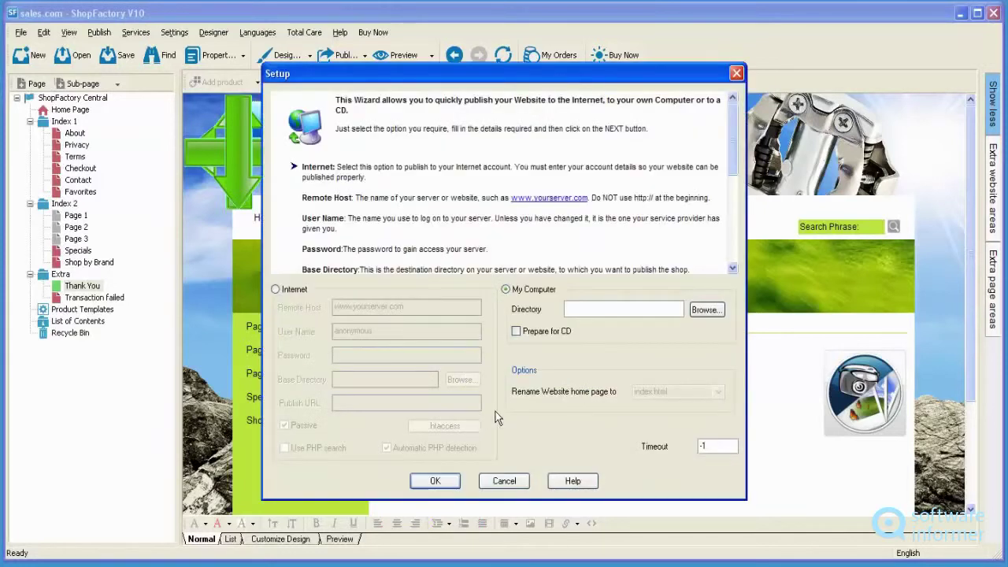
{"action": "left_click", "coordinate": [706, 310]}
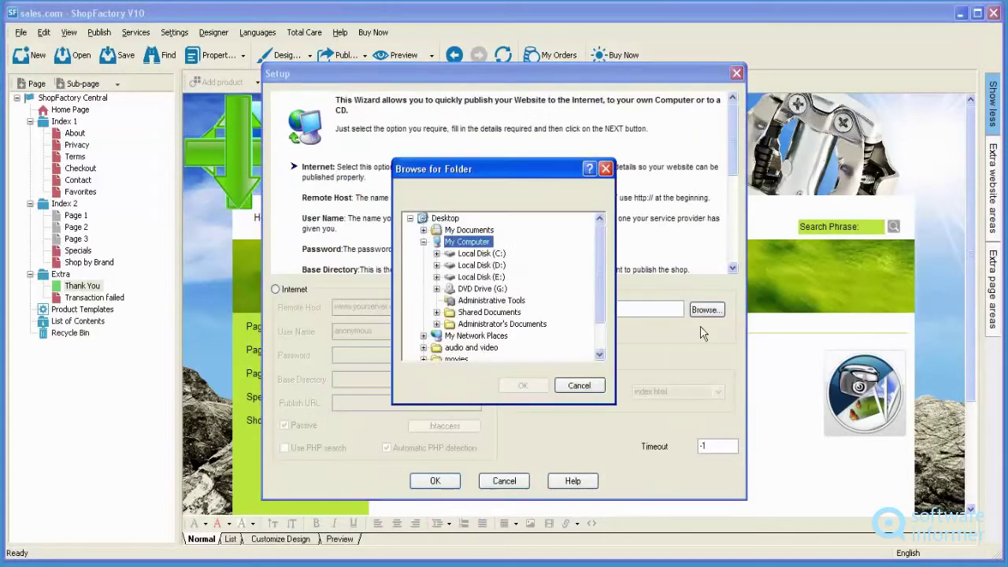
{"action": "left_click", "coordinate": [445, 218]}
{"action": "left_click", "coordinate": [522, 385]}
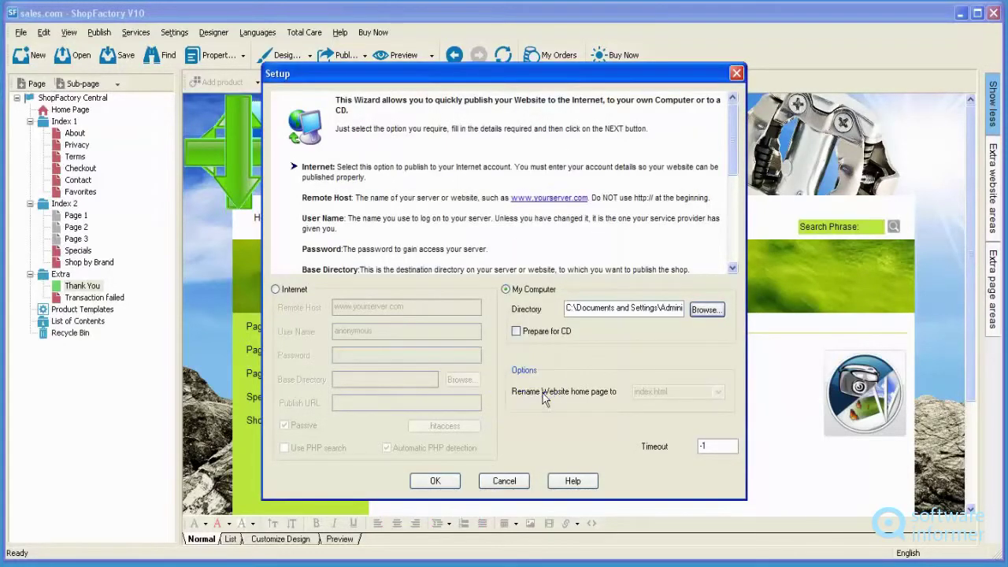
{"action": "left_click", "coordinate": [437, 482]}
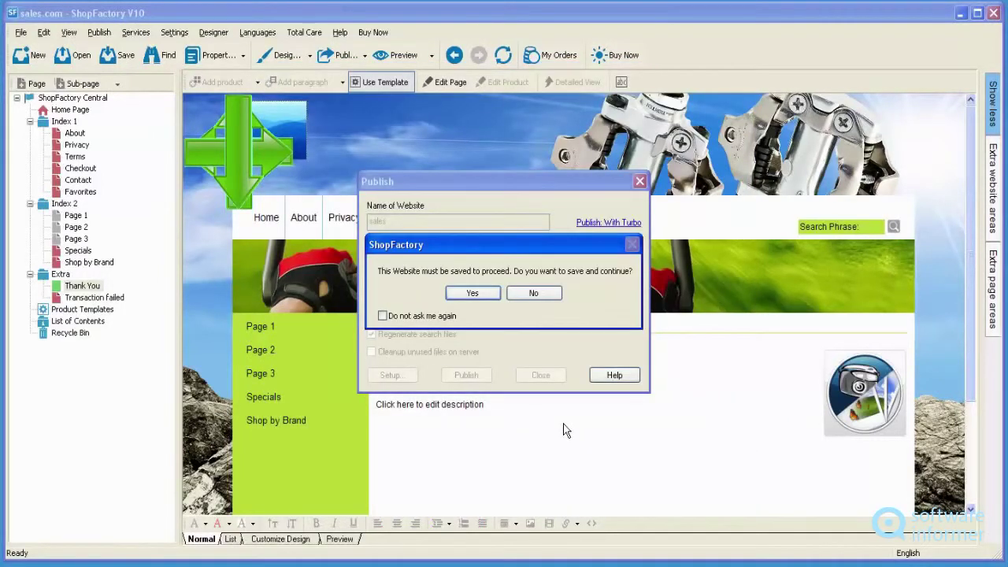
{"action": "left_click", "coordinate": [481, 294]}
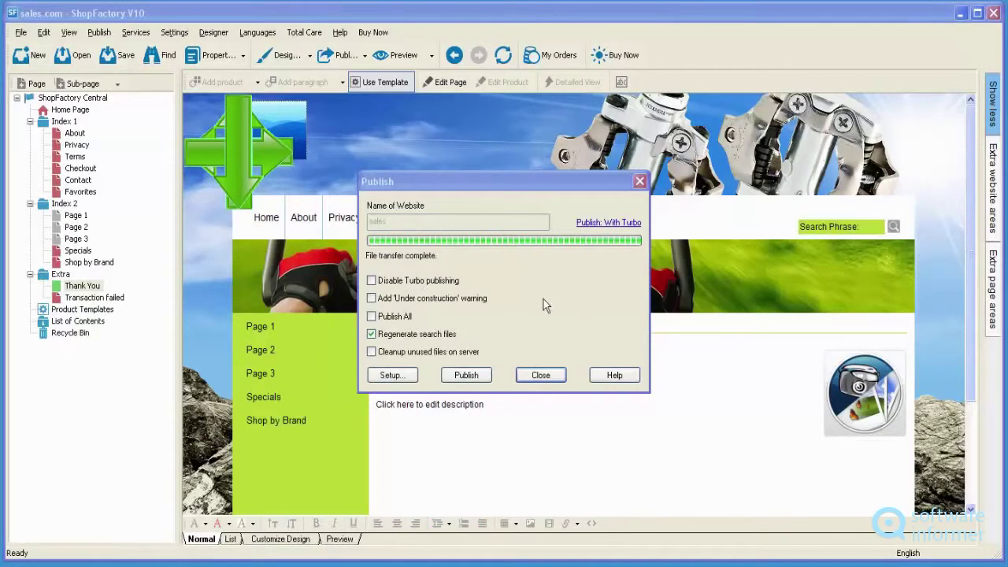
{"action": "left_click", "coordinate": [541, 376]}
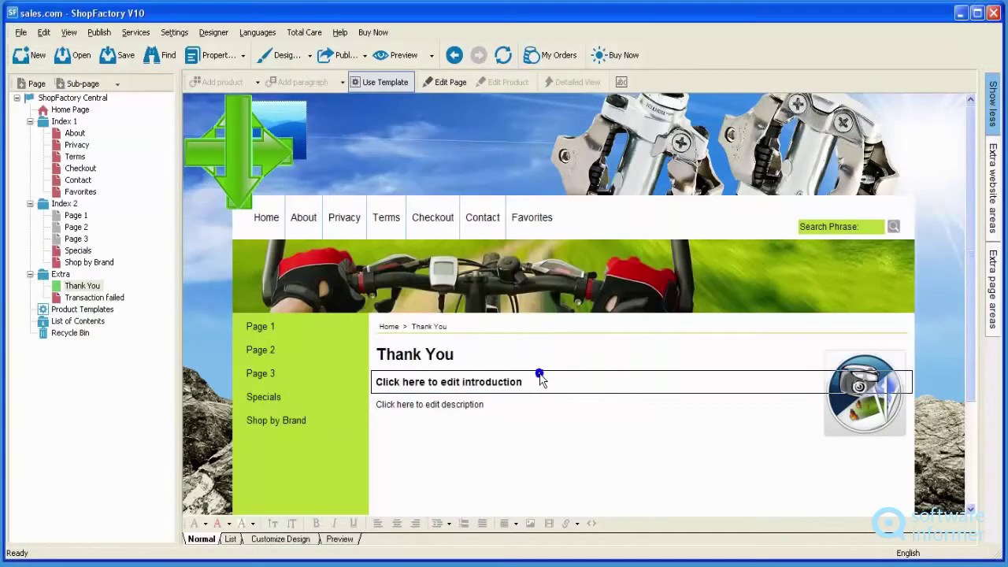
Set the autosave interval to 10 minutes
{"action": "left_click", "coordinate": [22, 32]}
{"action": "mouse_move", "coordinate": [44, 34]}
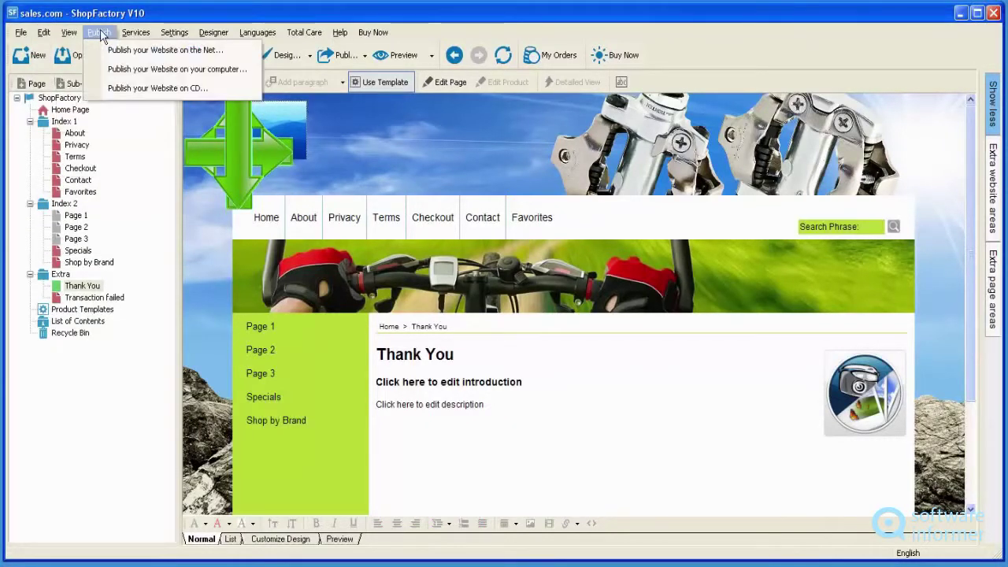
{"action": "mouse_move", "coordinate": [136, 34]}
{"action": "mouse_move", "coordinate": [174, 35]}
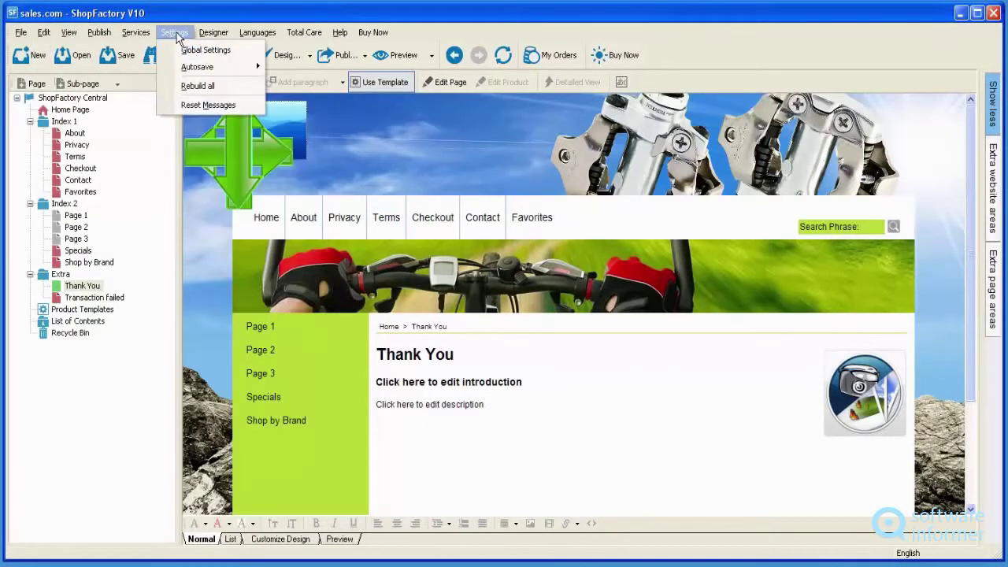
{"action": "mouse_move", "coordinate": [203, 71]}
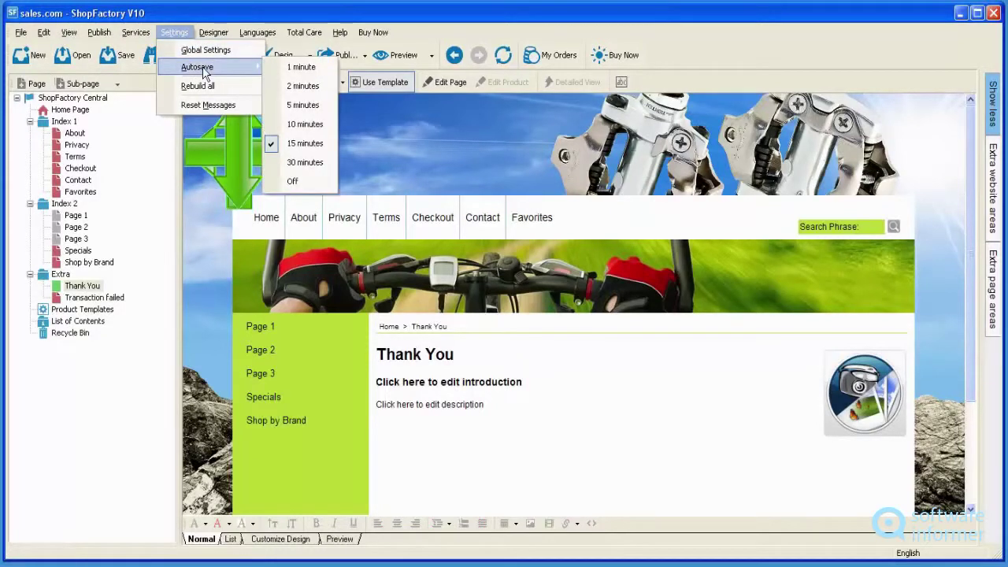
{"action": "left_click", "coordinate": [307, 123]}
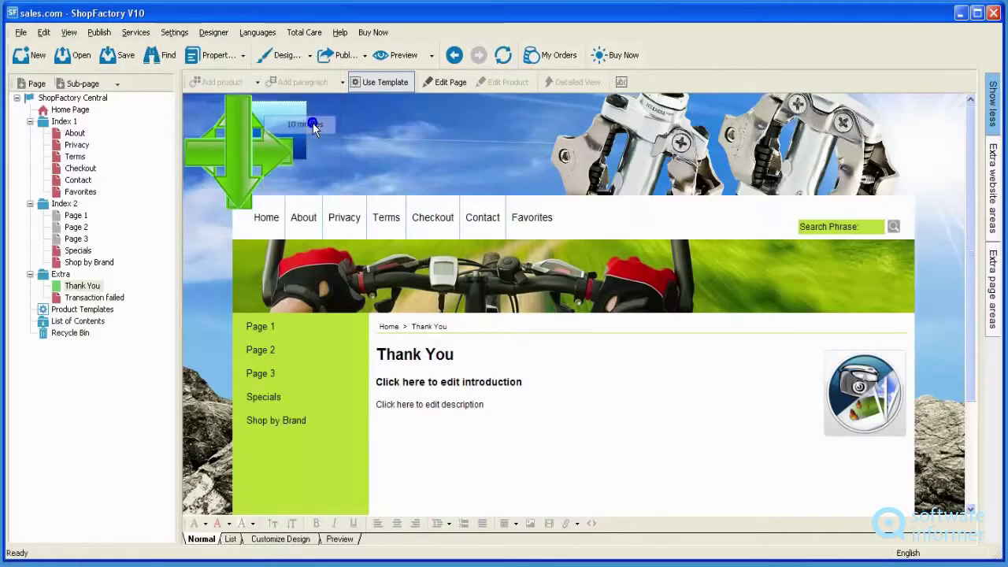
Examine the shopping basket, miscellaneous and image options in the global settings, plus the language and Total Care commands
{"action": "left_click", "coordinate": [174, 36]}
{"action": "left_click", "coordinate": [175, 35]}
{"action": "left_click", "coordinate": [175, 36]}
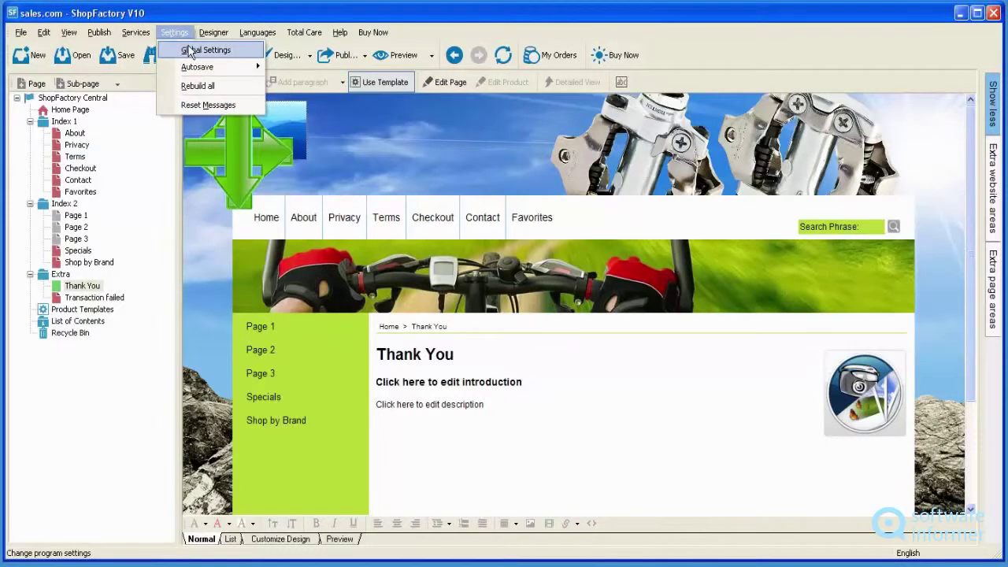
{"action": "left_click", "coordinate": [193, 50]}
{"action": "left_click", "coordinate": [343, 126]}
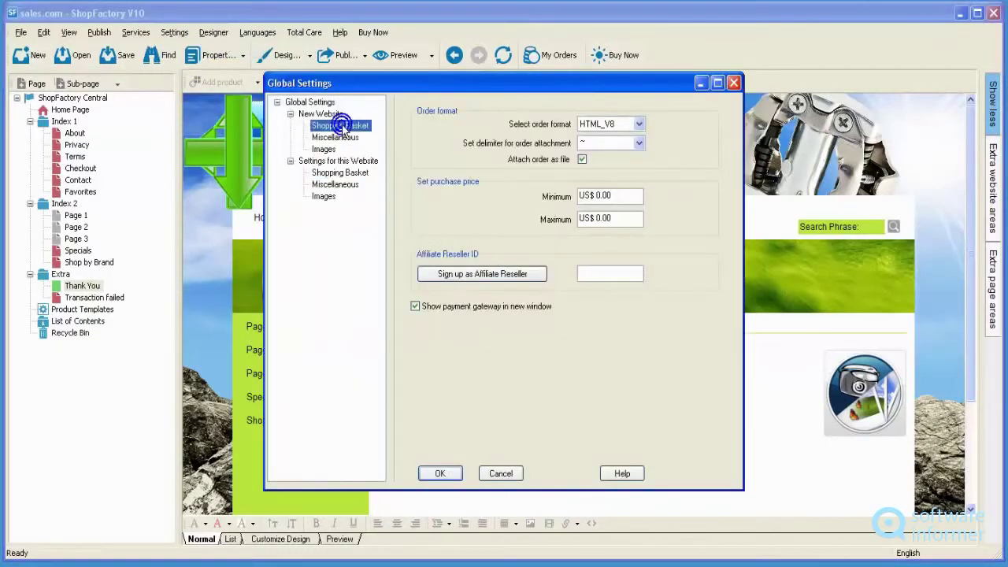
{"action": "left_click", "coordinate": [337, 138]}
{"action": "left_click", "coordinate": [327, 150]}
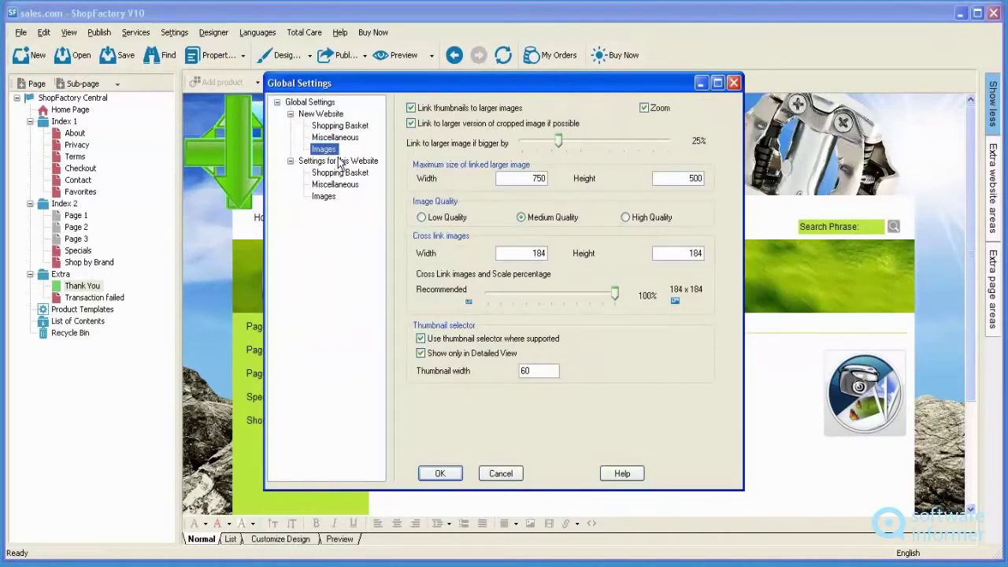
{"action": "left_click", "coordinate": [337, 160]}
{"action": "left_click", "coordinate": [335, 184]}
{"action": "left_click", "coordinate": [324, 196]}
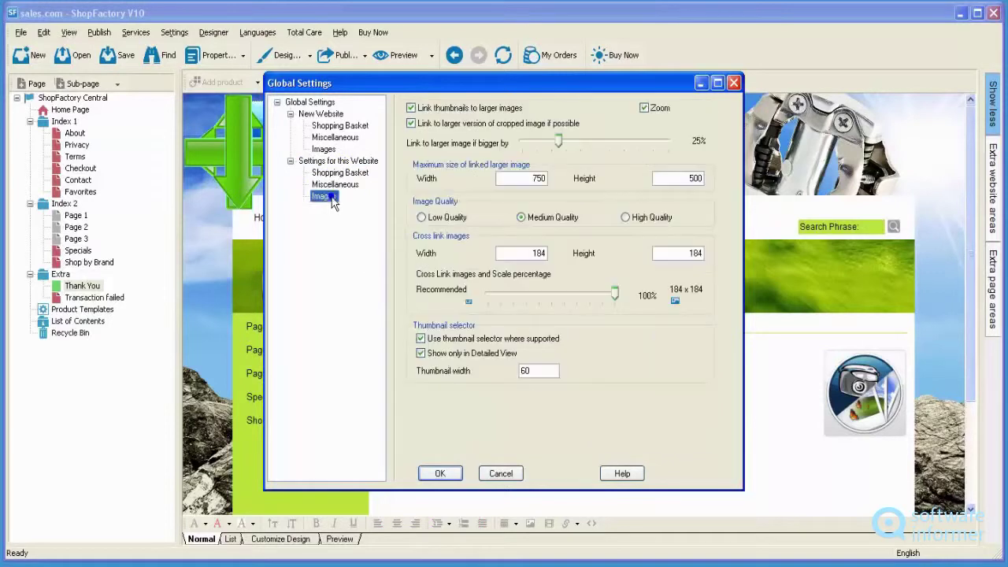
{"action": "left_click", "coordinate": [441, 473]}
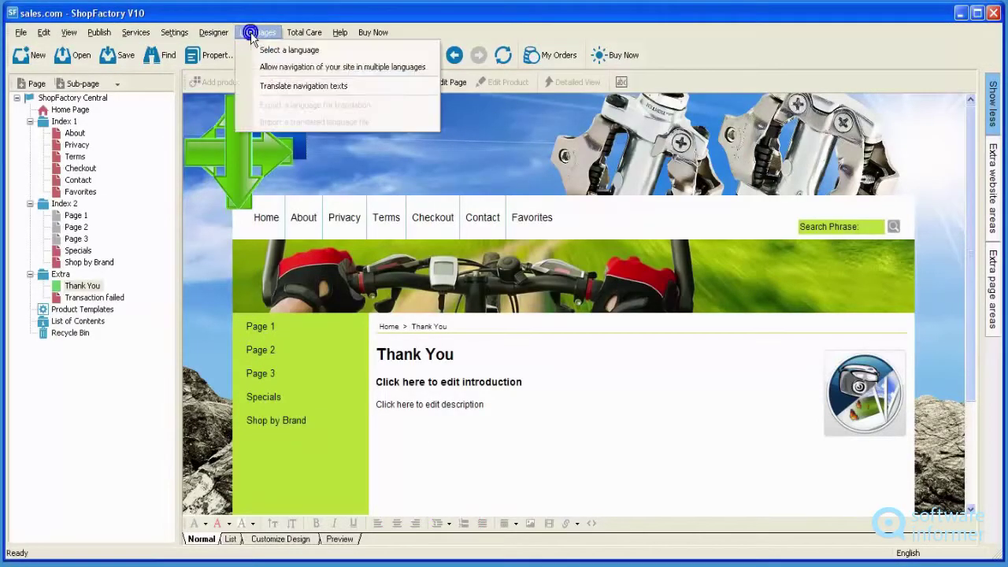
{"action": "left_click", "coordinate": [304, 37]}
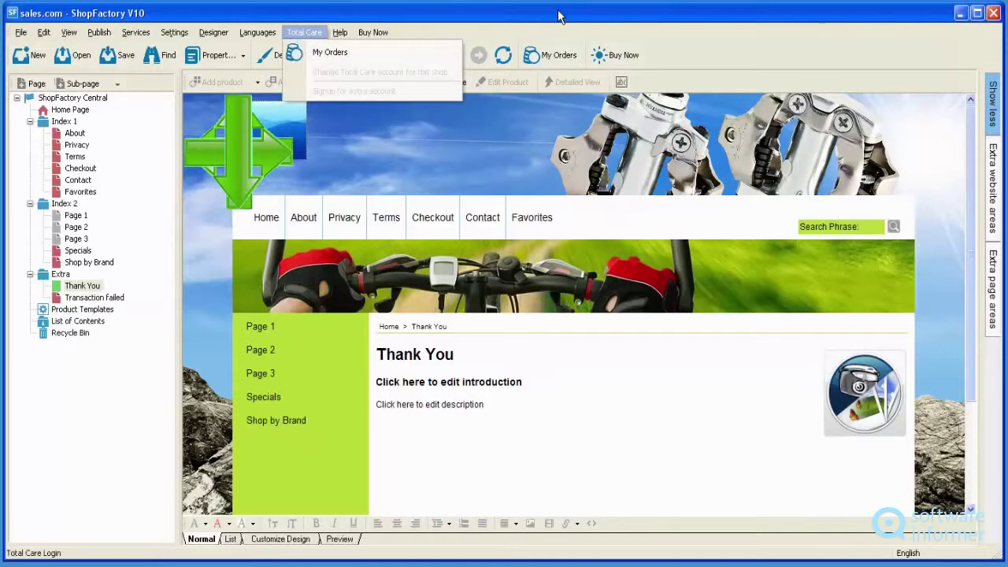